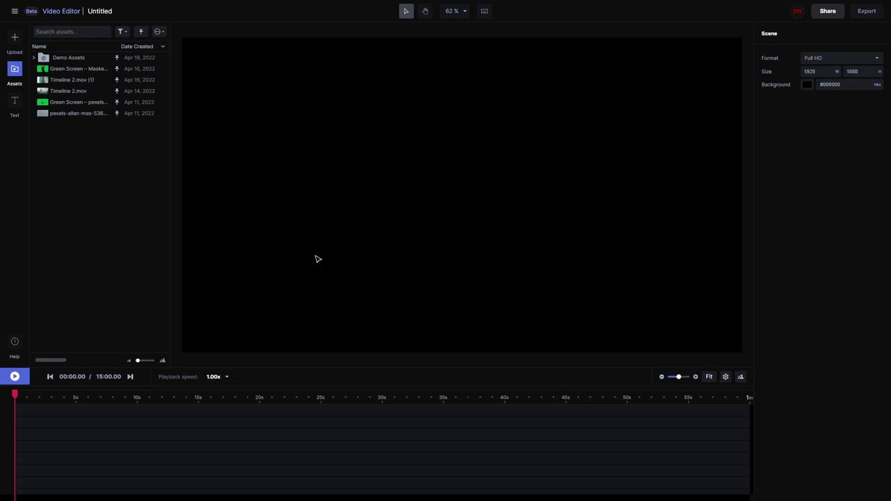
Upload the man-in-sunglasses clip, place it on the timeline, review it and return to the start
left_click(16, 41)
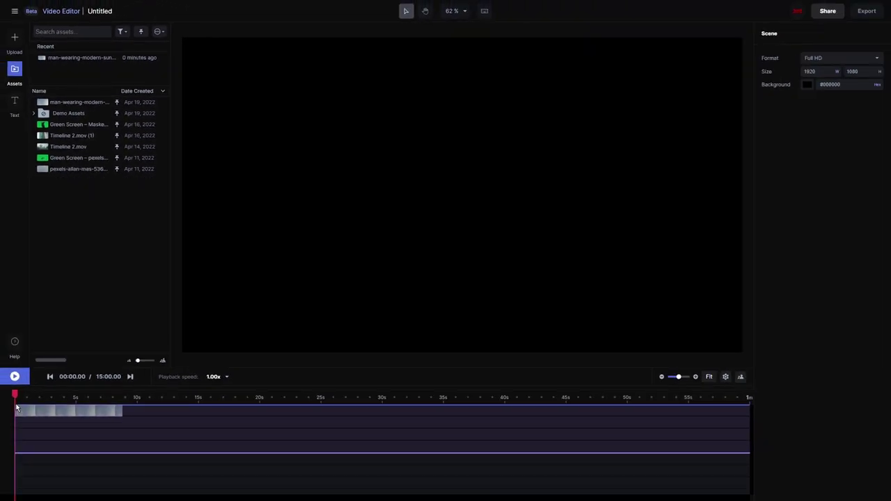
left_click(17, 409)
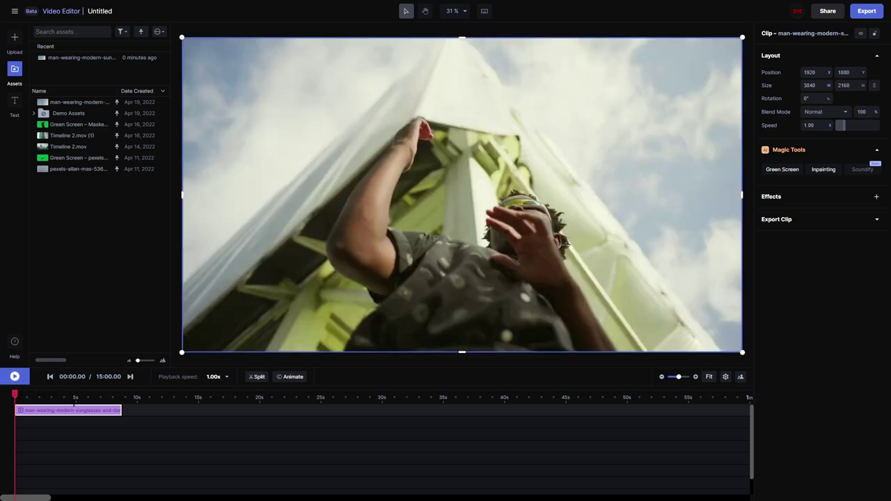
key("space")
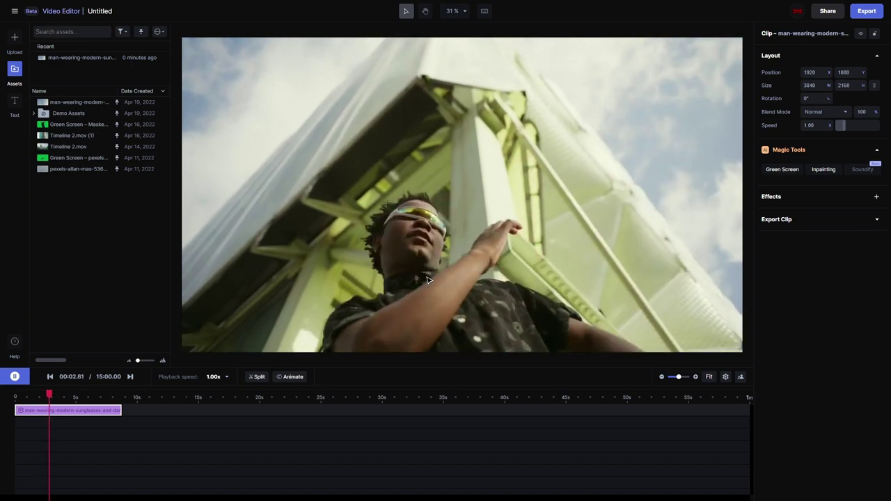
key("space")
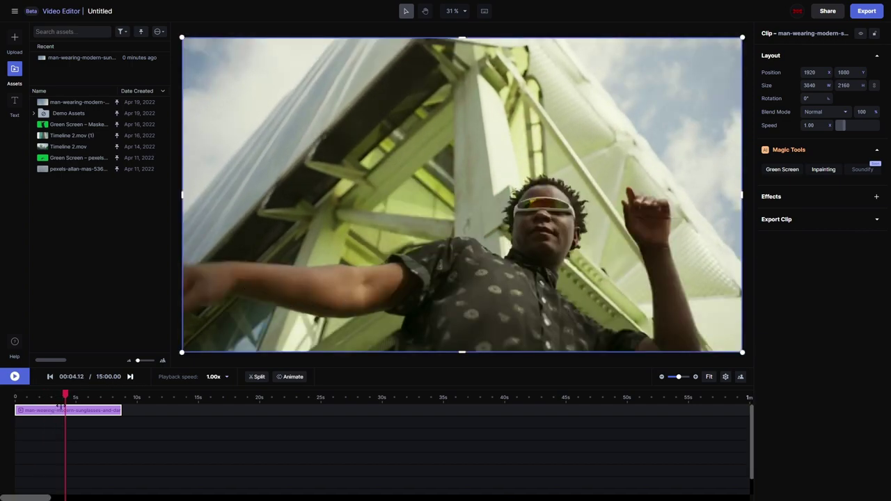
mouse_move(65, 396)
left_mouse_down()
mouse_move(21, 396)
mouse_move(70, 395)
left_mouse_up()
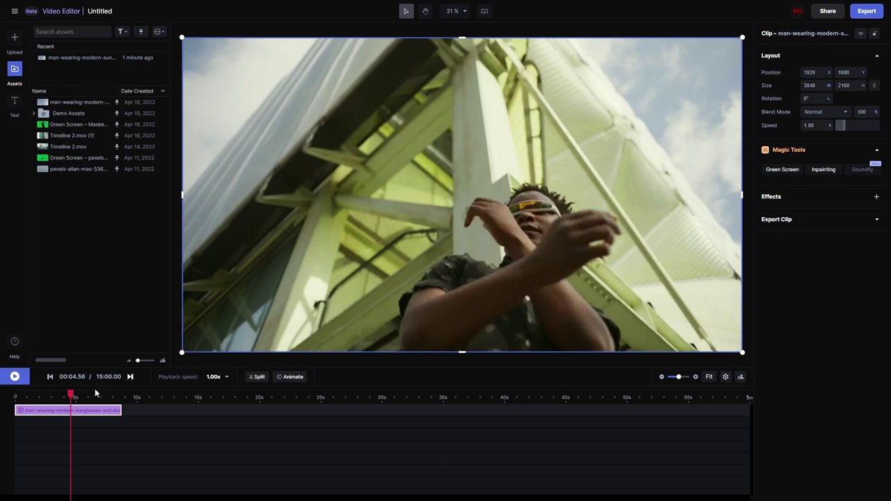
left_click(48, 377)
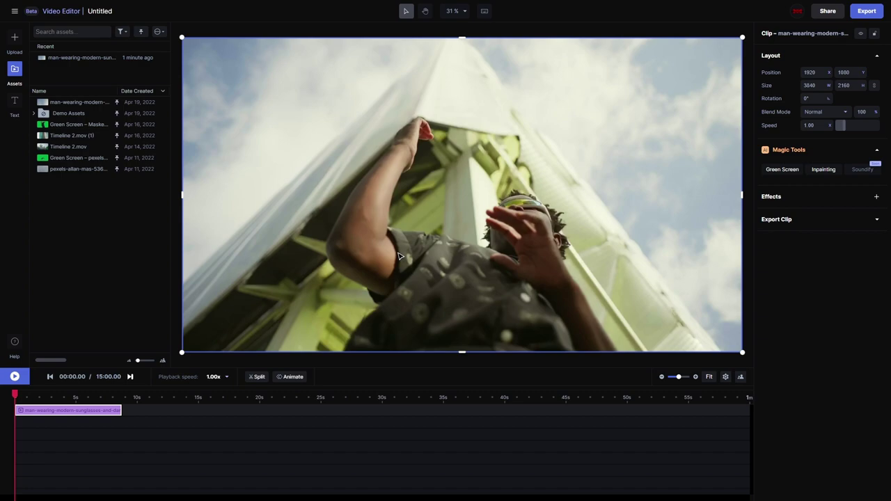
Start Green Screen and include the dancer's headband, arm and hand in the mask
left_click(782, 173)
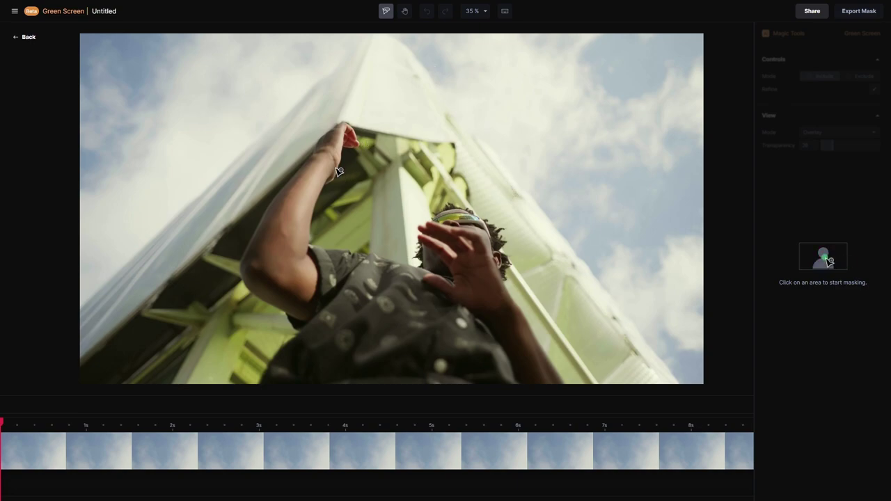
left_click(457, 216)
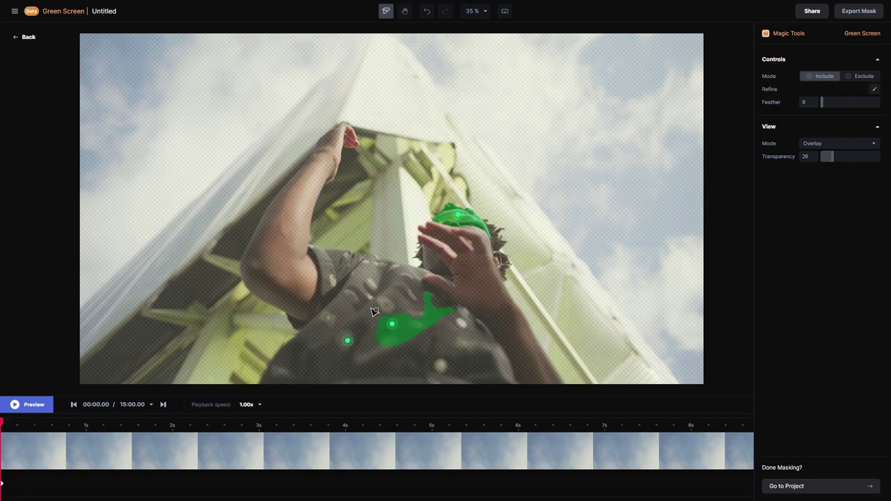
left_click(293, 272)
left_click(299, 209)
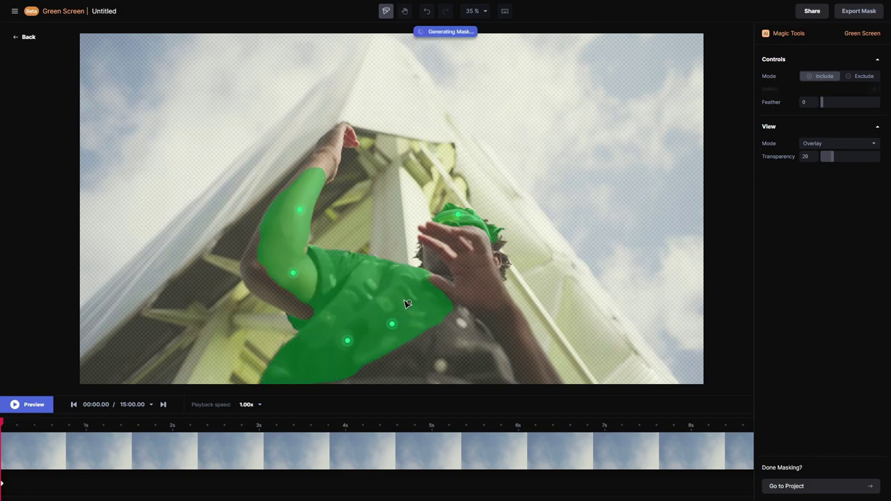
left_click(467, 270)
Extend the mask over the dancer's lower body down to the bottom edge
left_click(520, 348)
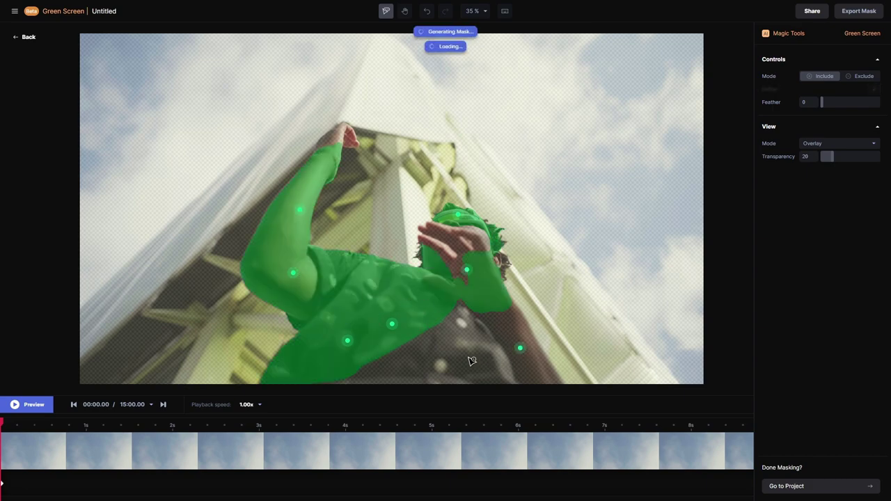
left_click(440, 349)
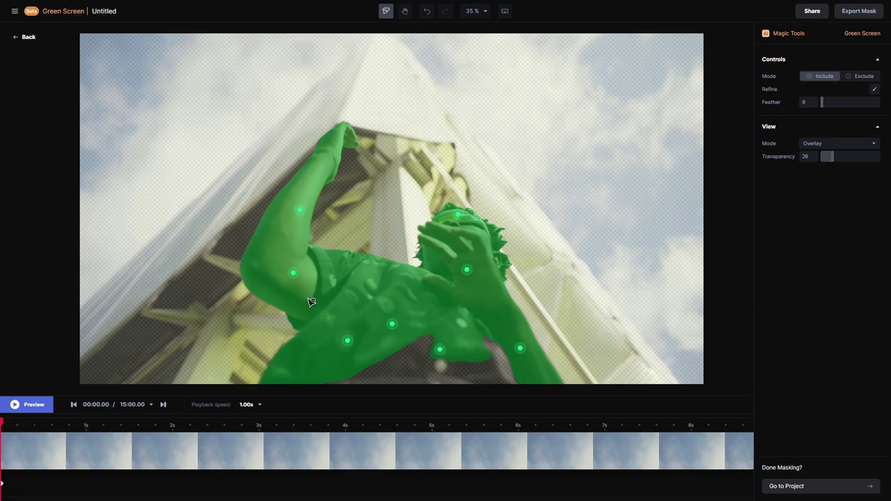
left_click(399, 371)
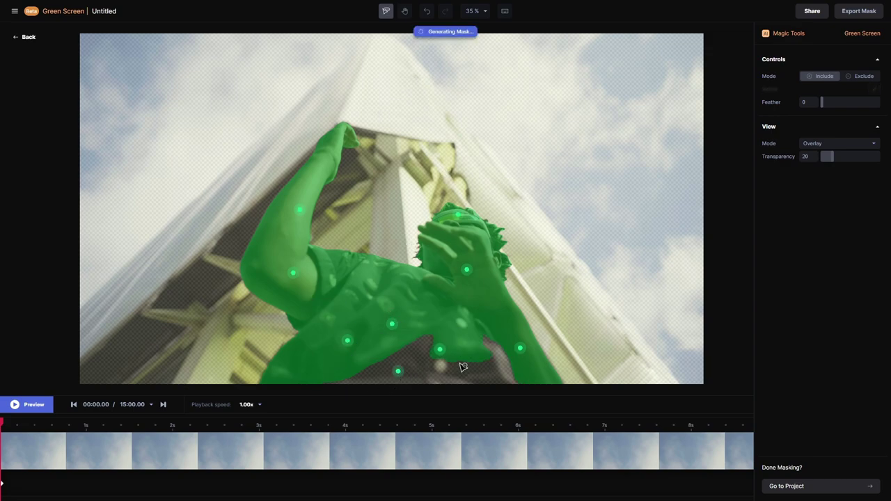
left_click(500, 373)
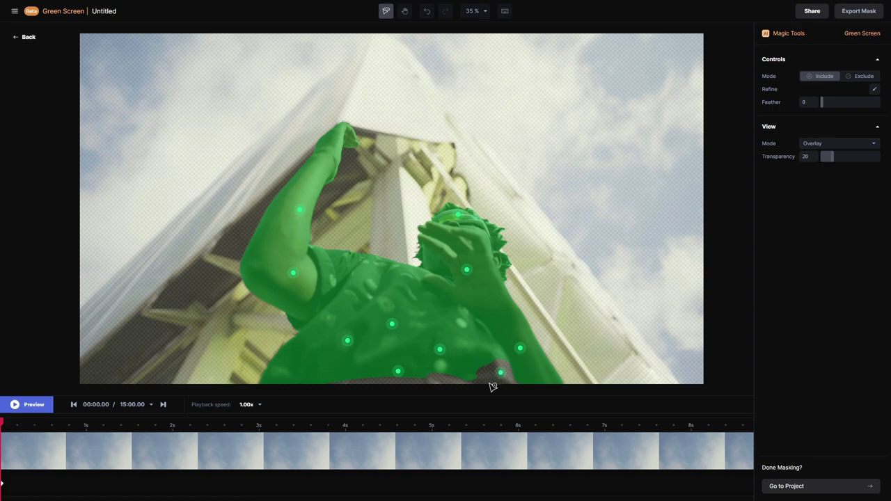
left_click(438, 380)
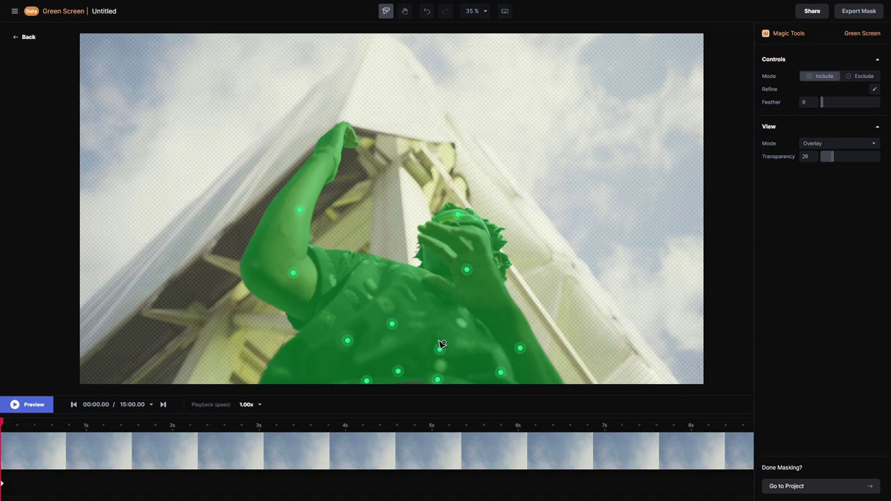
left_click(413, 383)
Step through the preview to 00:02.00 and include the uncovered outstretched arm with two points
left_click(16, 409)
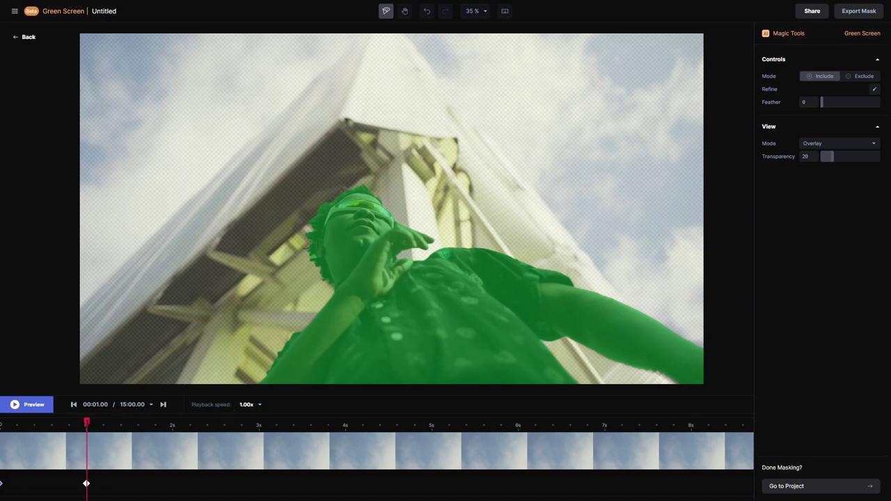
key("Right")
key("Right")
key("Right")
key("Right")
key("Right")
key("Right")
key("Right")
key("Right")
key("Right")
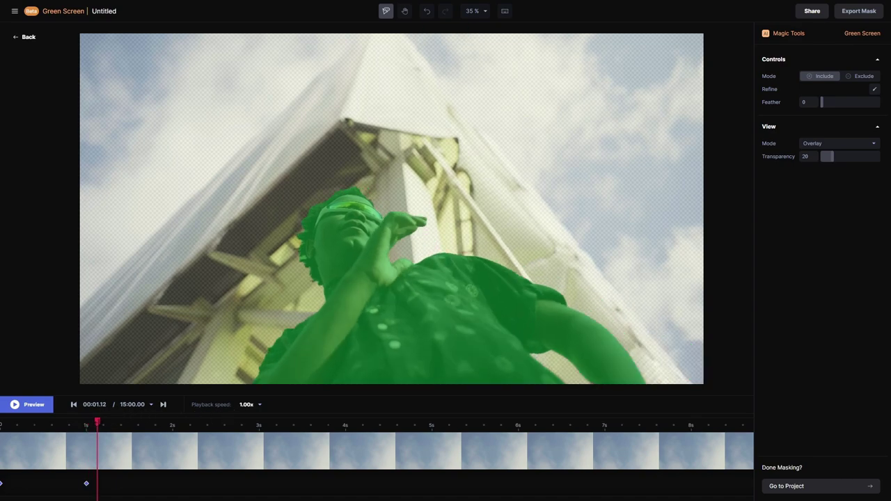
key("Right")
key("Right")
key("Right")
key("Right")
key("Right")
key("Right")
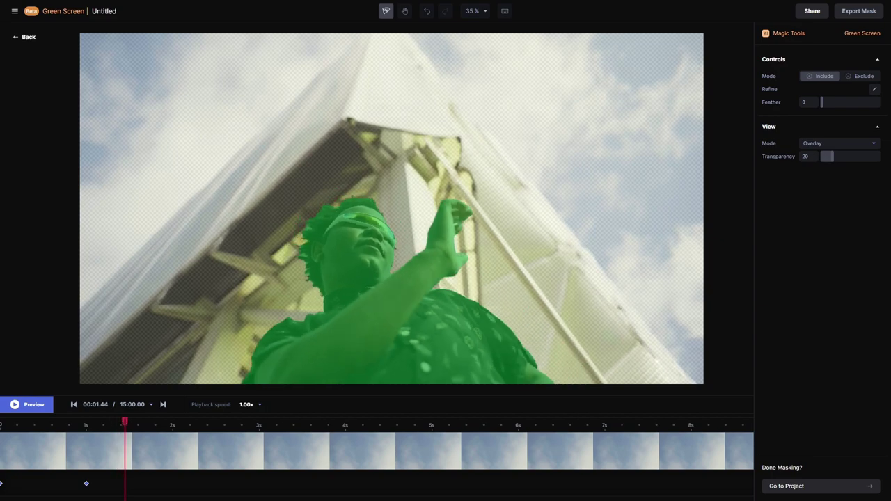
key("Right")
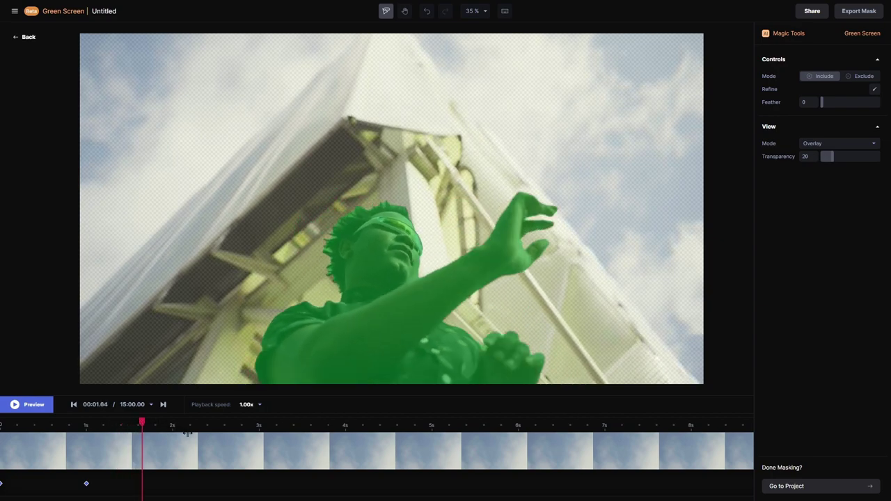
key("Right")
key("Right")
key("Right")
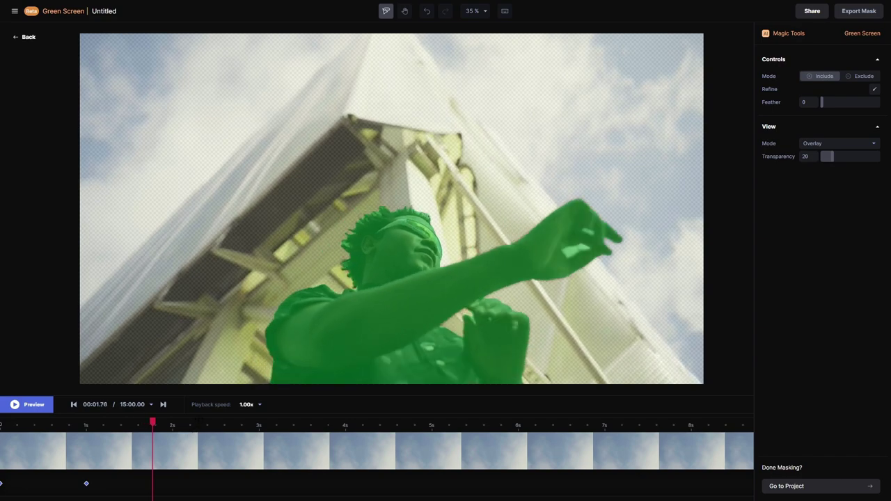
key("Right")
key("Right")
key("Right")
key("Right")
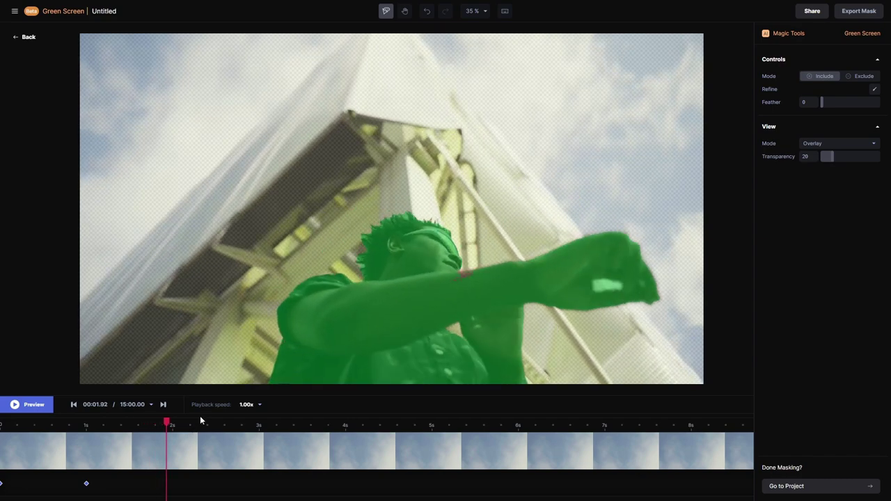
key("Left")
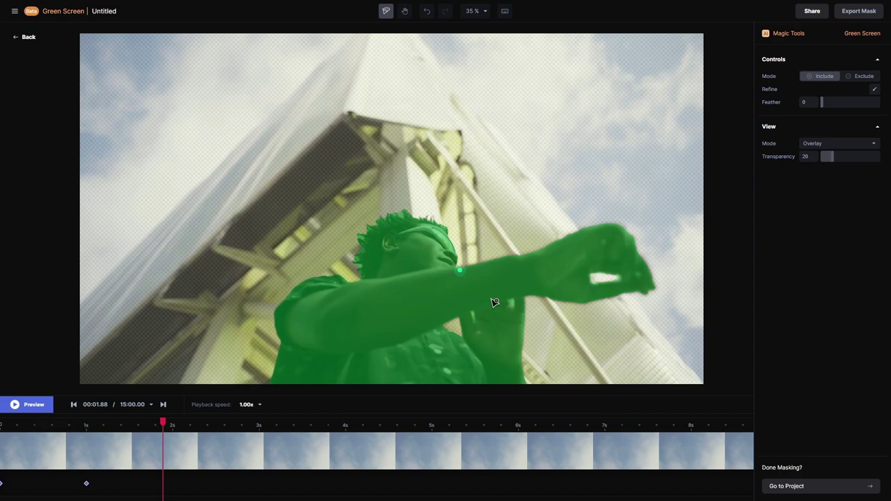
key("Right")
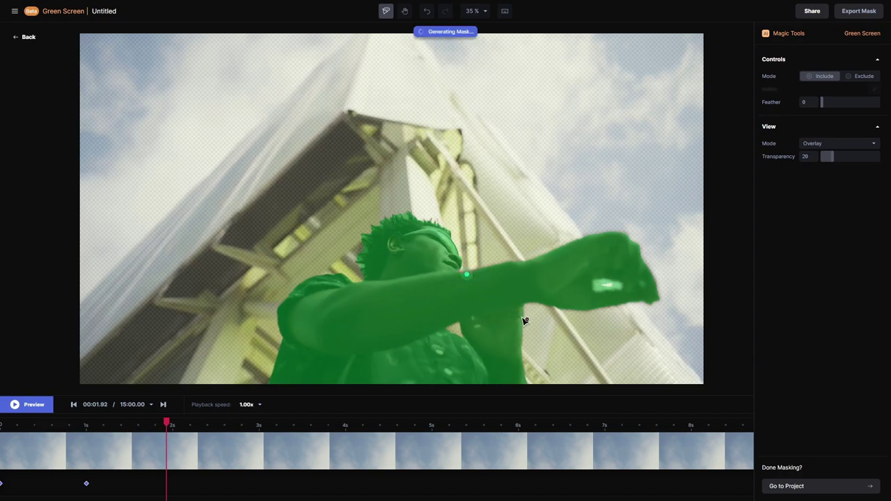
key("Right")
key("Right")
left_click(479, 309)
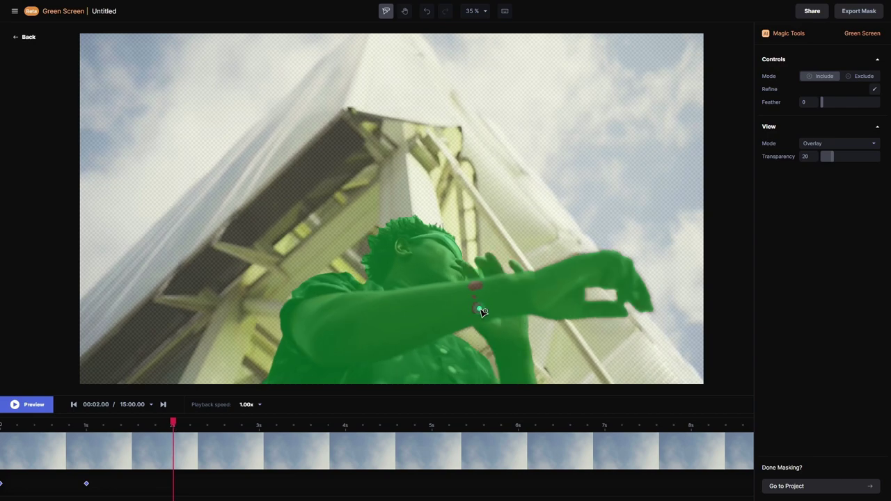
left_click(473, 287)
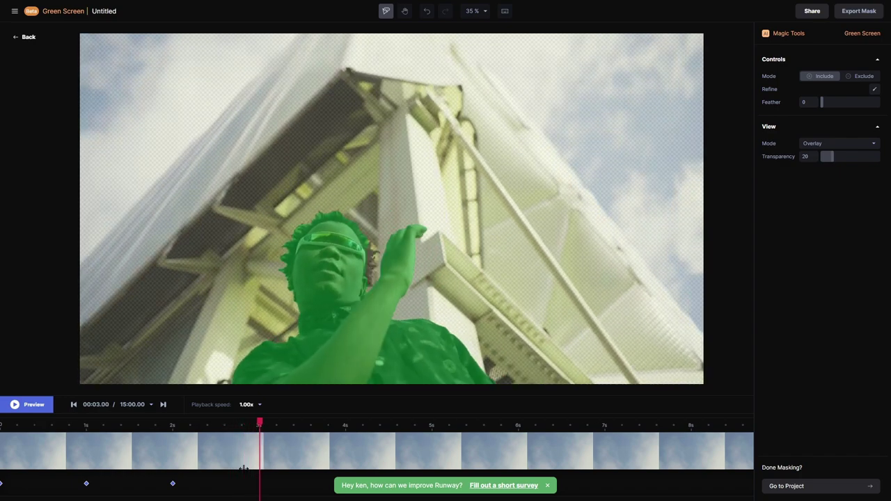
Include the dancer's hair and, at 00:03.04, his raised hand, comparing neighbouring frames
left_click(366, 256)
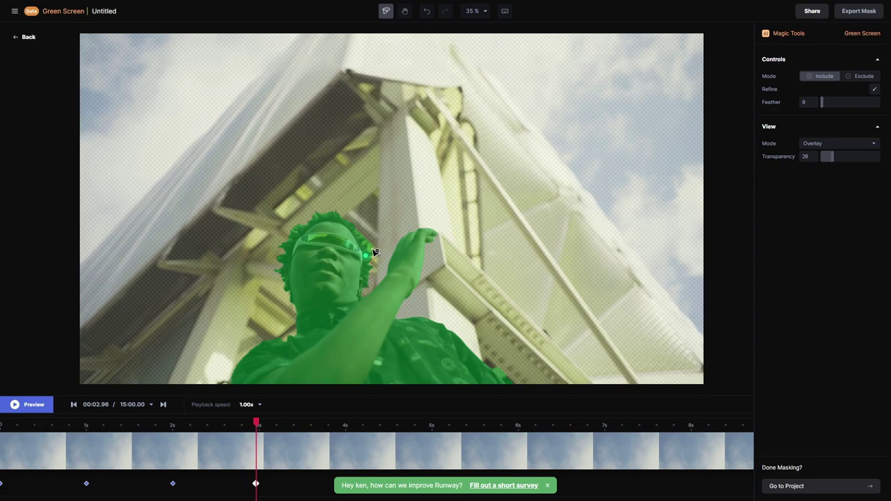
key("Right")
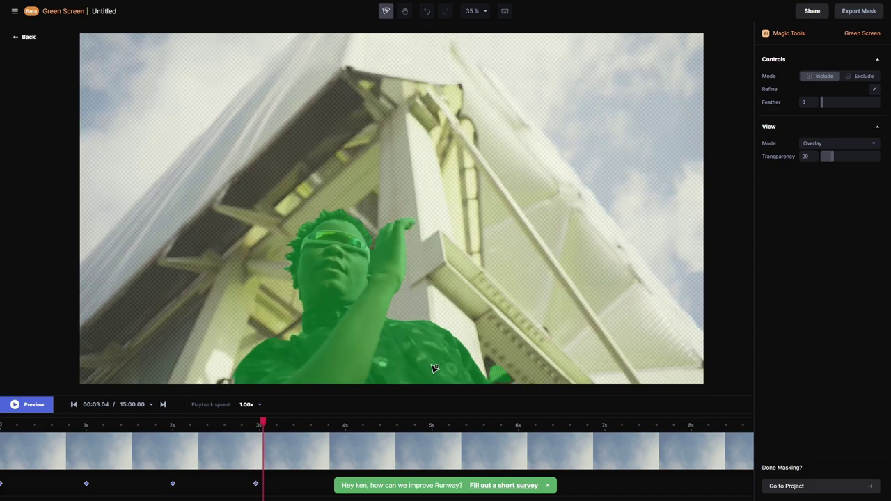
key("Left")
key("Right")
key("Left")
key("Right")
left_click(376, 247)
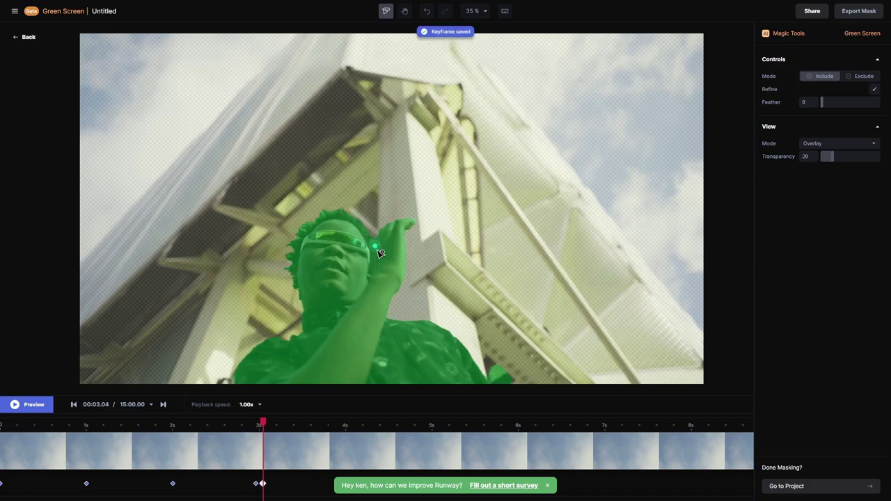
key("Right")
key("Right")
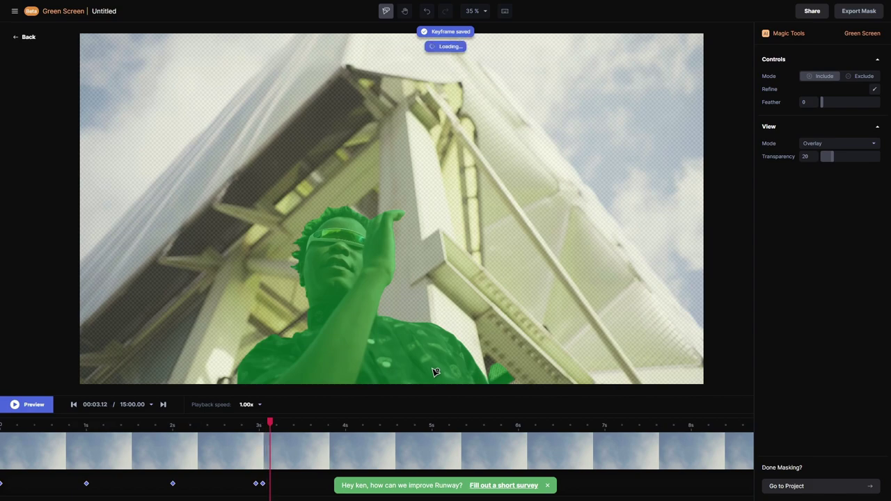
key("Left")
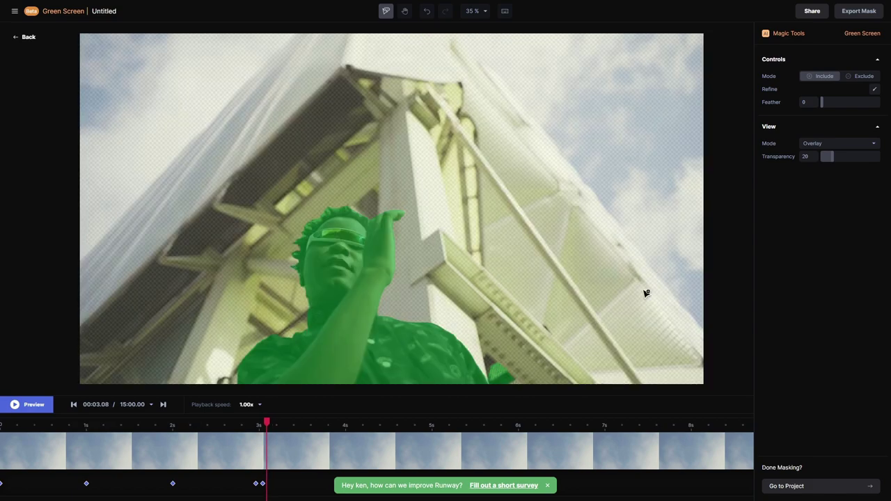
Use Exclude mode on the stray lower-right spot, return to Include, and advance a frame
left_click(857, 78)
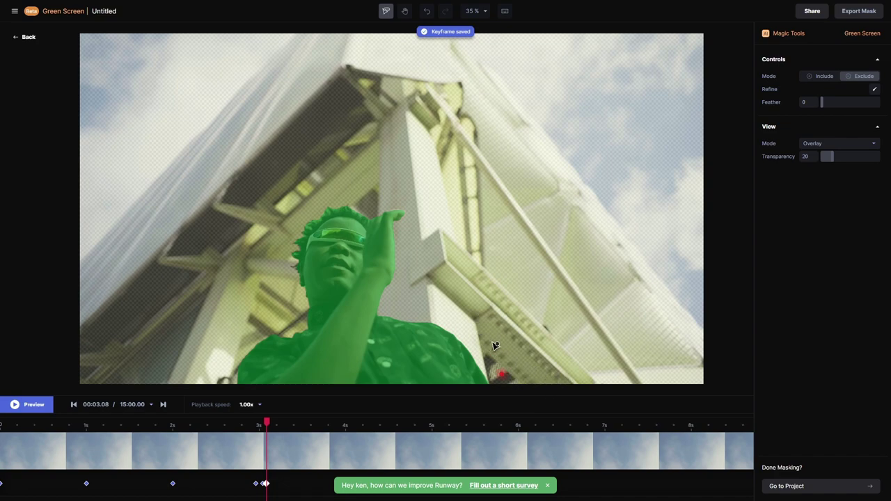
left_click(822, 76)
key("Right")
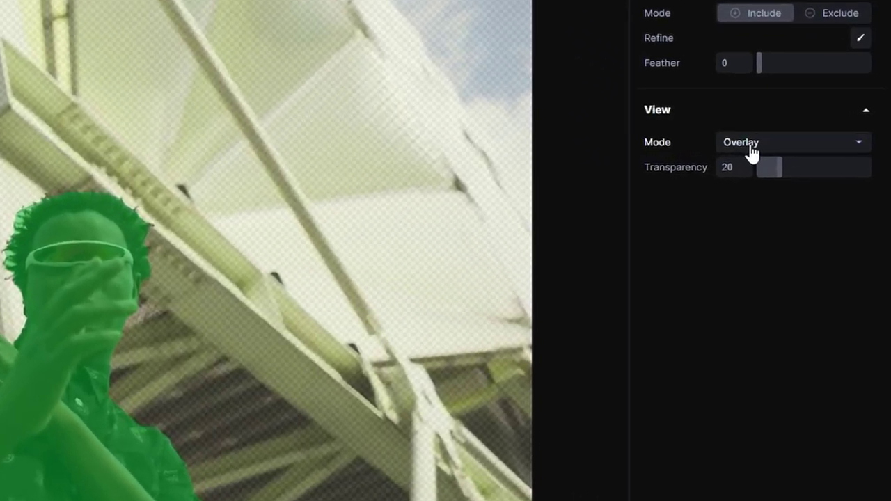
Set View Mode to Alpha Channel and play the matte from the start and from about 3.7 seconds
left_click(819, 144)
left_click(750, 246)
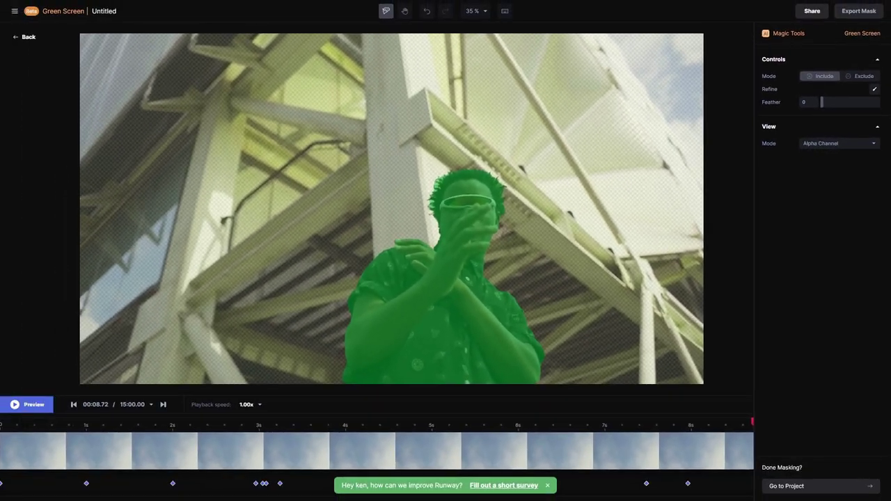
left_click(25, 421)
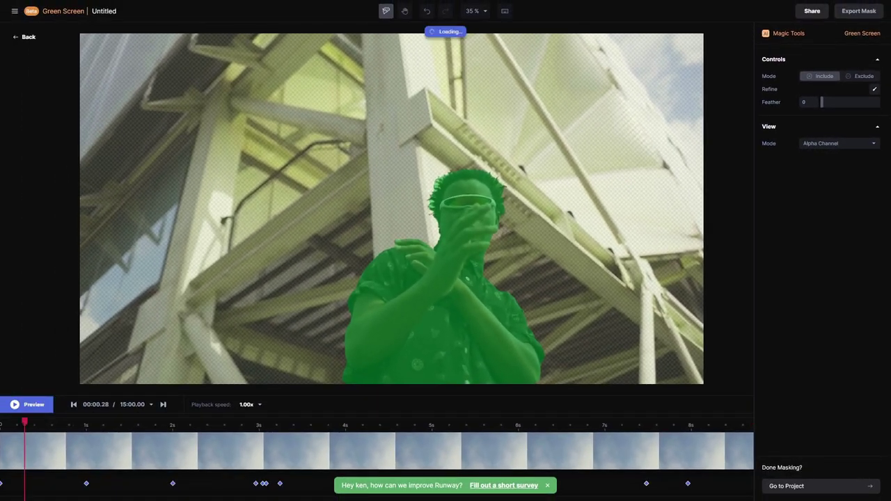
left_click_drag(25, 421, 1, 421)
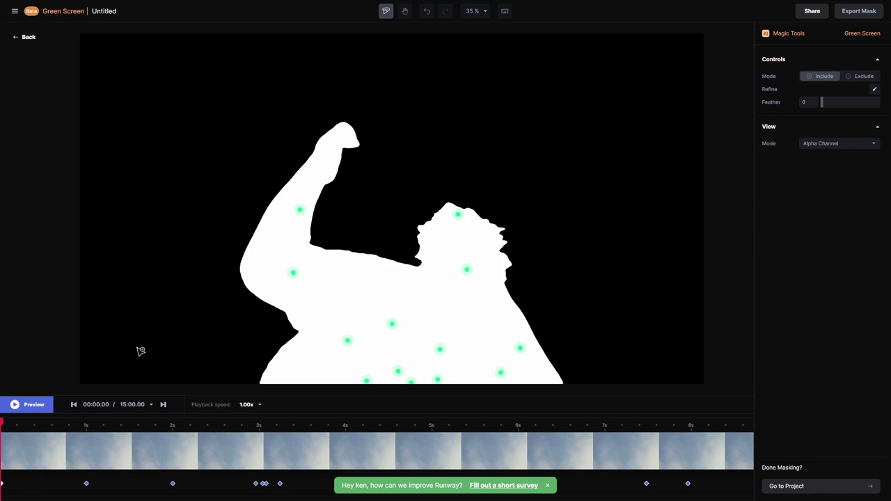
key("space")
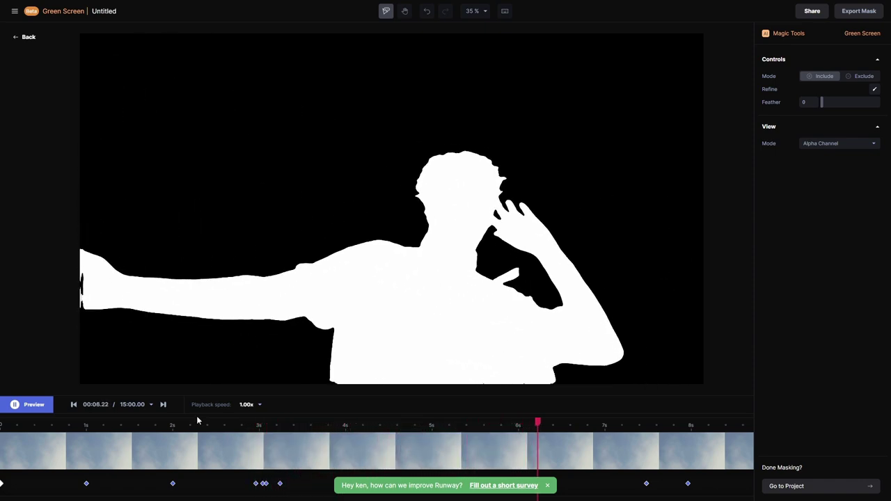
key("space")
left_click(321, 433)
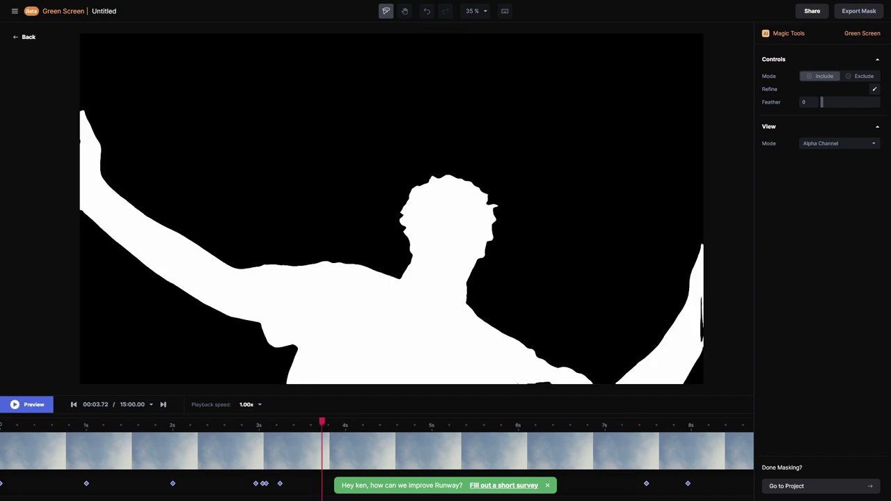
key("space")
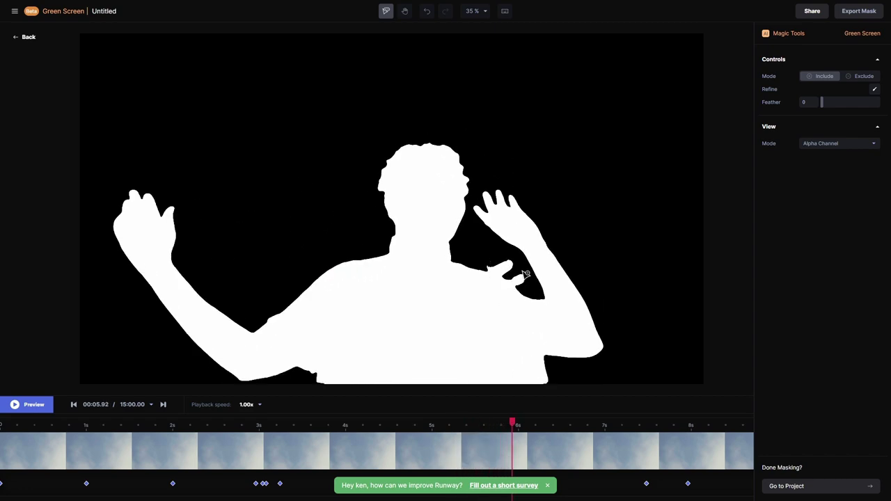
Exclude two points in the gap between the raised arm and shoulder, and dismiss the survey banner
left_click(866, 78)
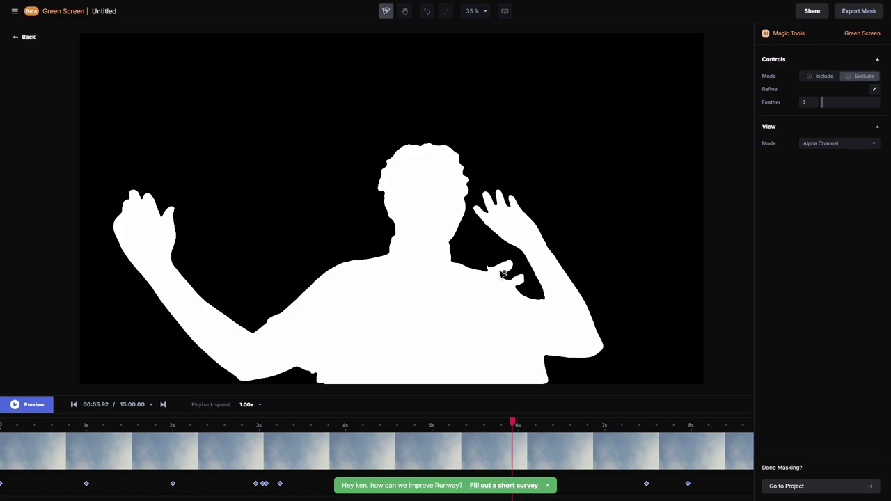
left_click(501, 266)
left_click(520, 279)
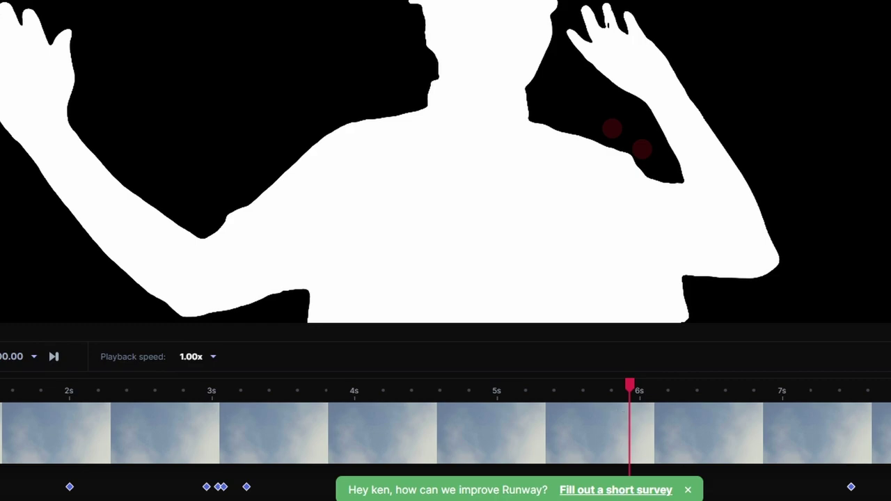
left_click(688, 490)
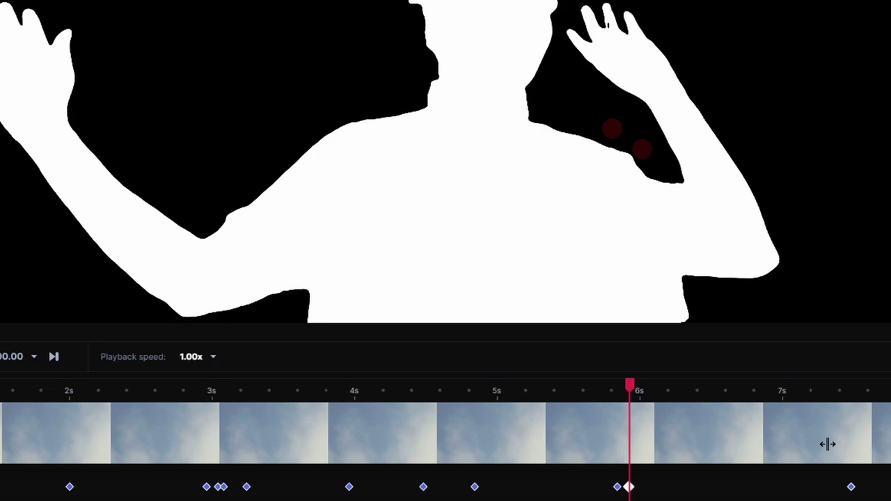
Scrub through later frames to check the corrected matte
left_click(628, 487)
left_click_drag(629, 385, 782, 385)
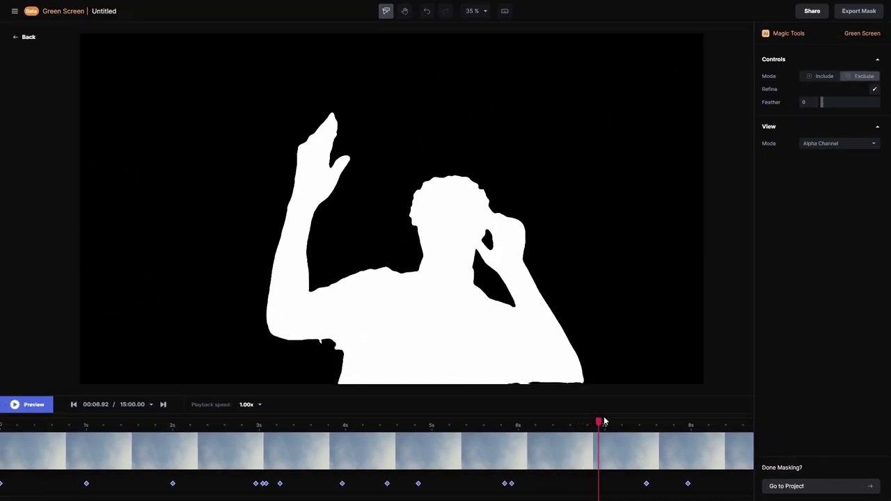
left_click_drag(605, 421, 488, 417)
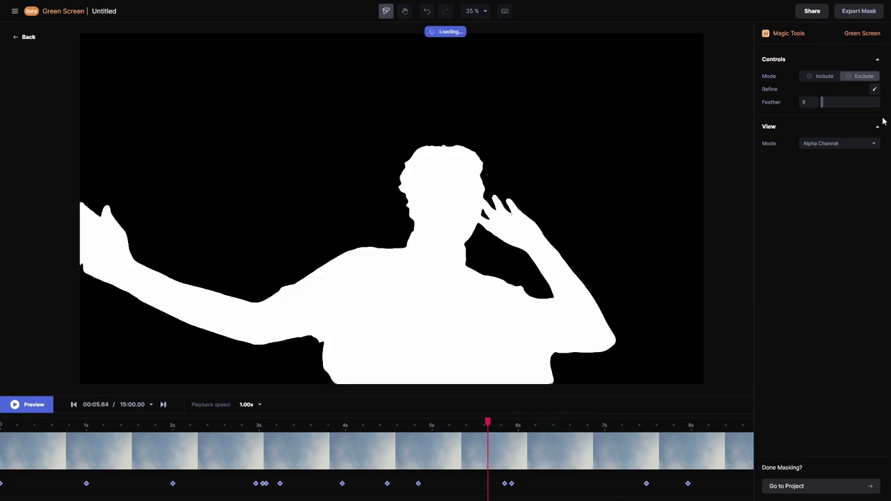
left_click(873, 143)
Set View Mode to Preview and play the colour cut-out from the start
left_click(813, 179)
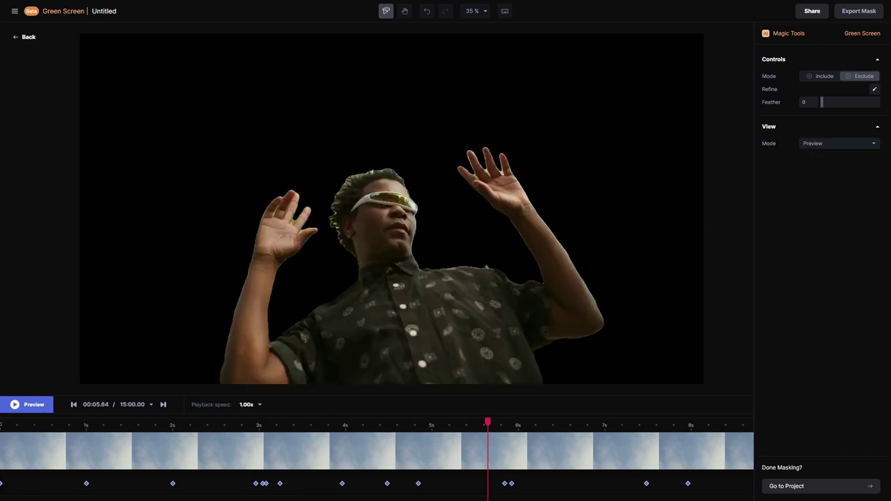
key("space")
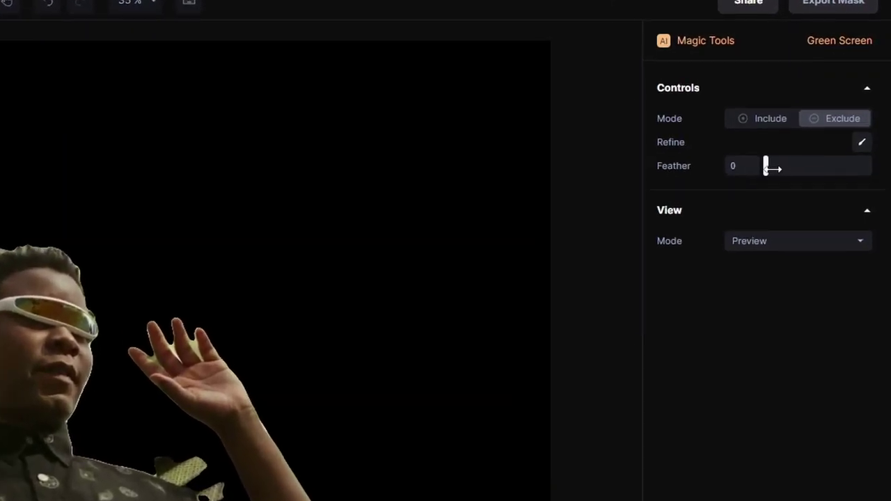
Set Feather to 40 and exclude the leftover patch beside the hand across successive frames
left_click_drag(784, 145, 813, 146)
mouse_move(784, 193)
left_mouse_down()
mouse_move(796, 193)
mouse_move(788, 193)
left_mouse_up()
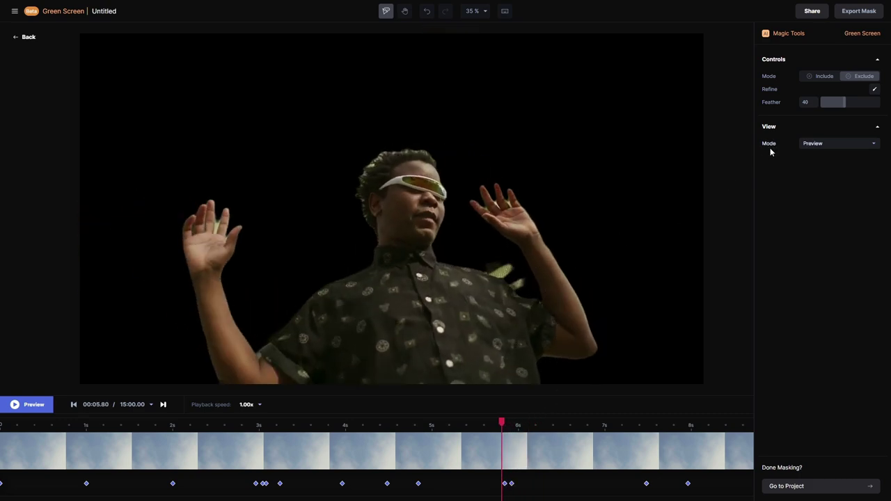
left_click(503, 268)
left_click(522, 284)
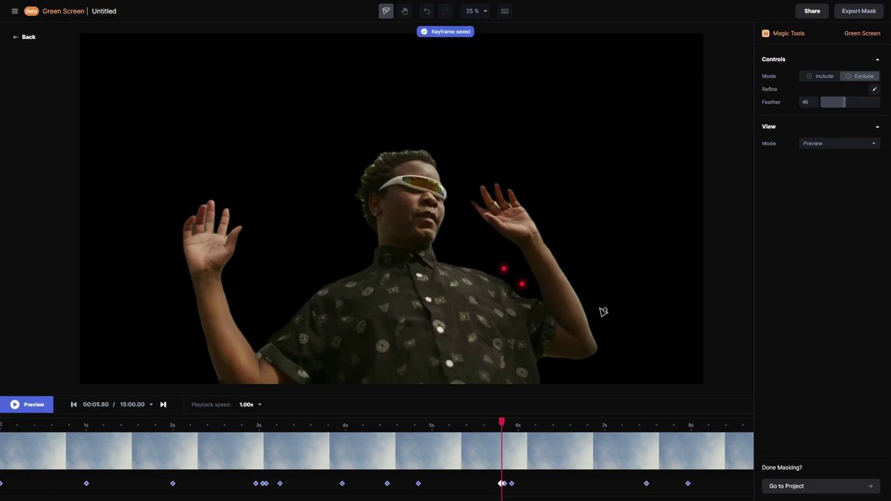
key("Right")
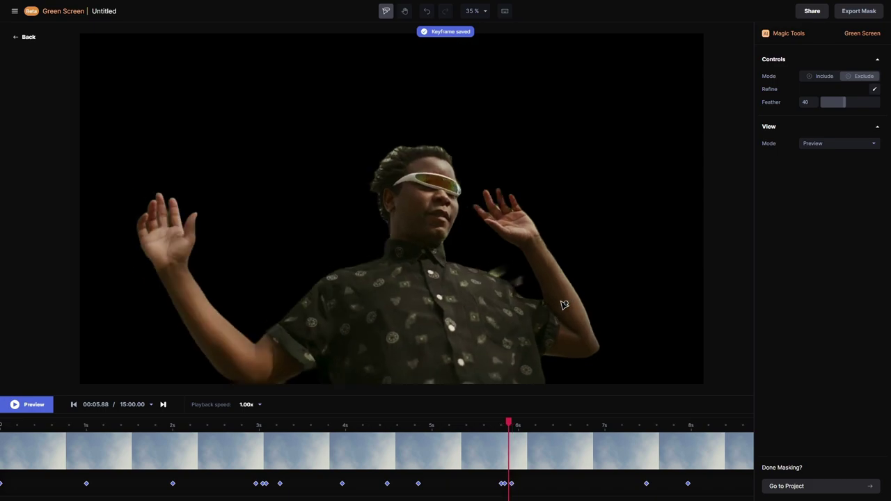
left_click(498, 272)
left_click(523, 284)
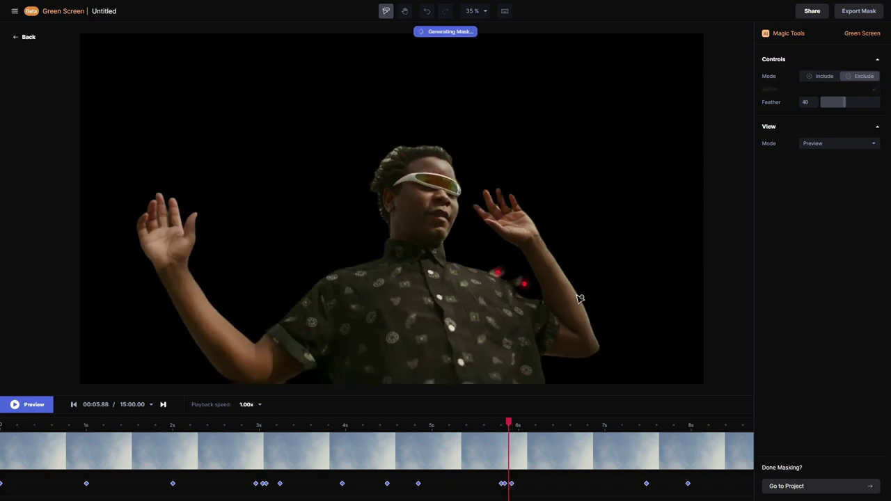
key("Right")
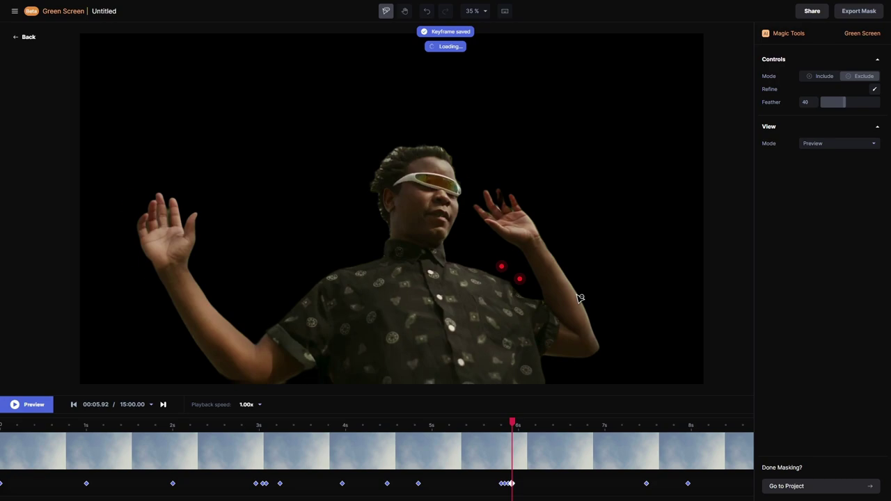
key("Right")
key("Right")
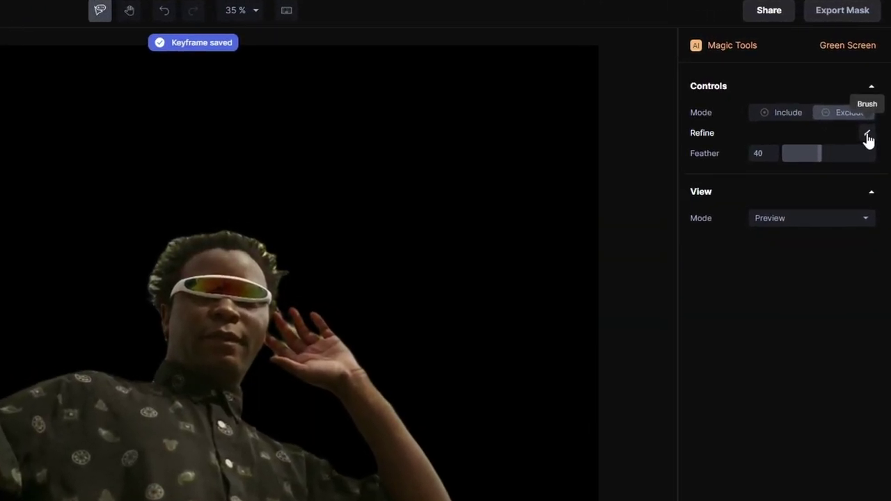
With a small Refine brush, exclude one stray hair patch, then include two hair points
left_click(867, 134)
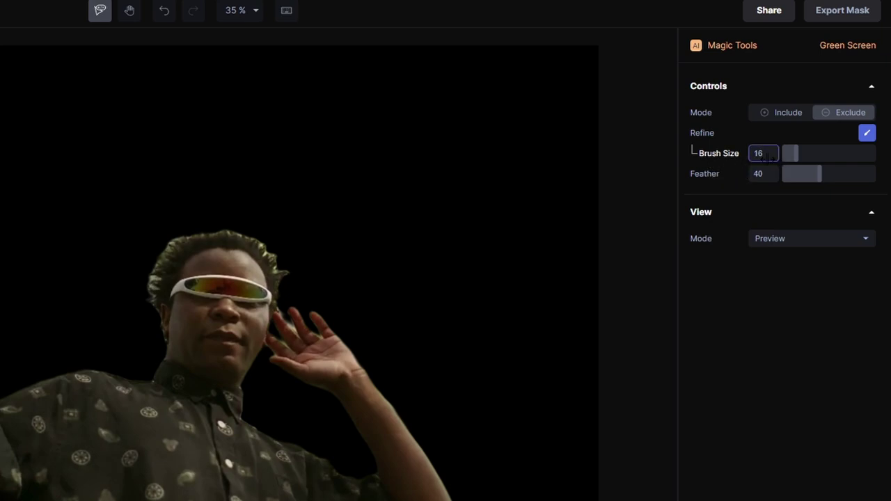
left_click_drag(796, 153, 794, 155)
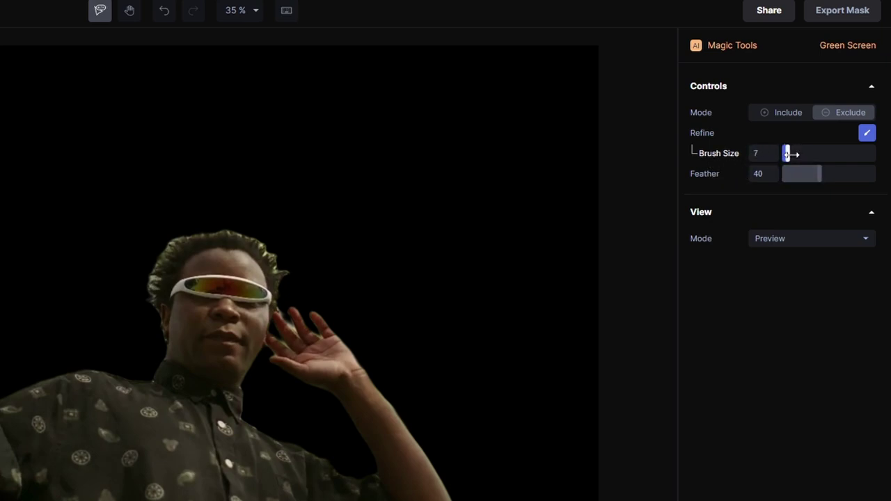
left_click(172, 245)
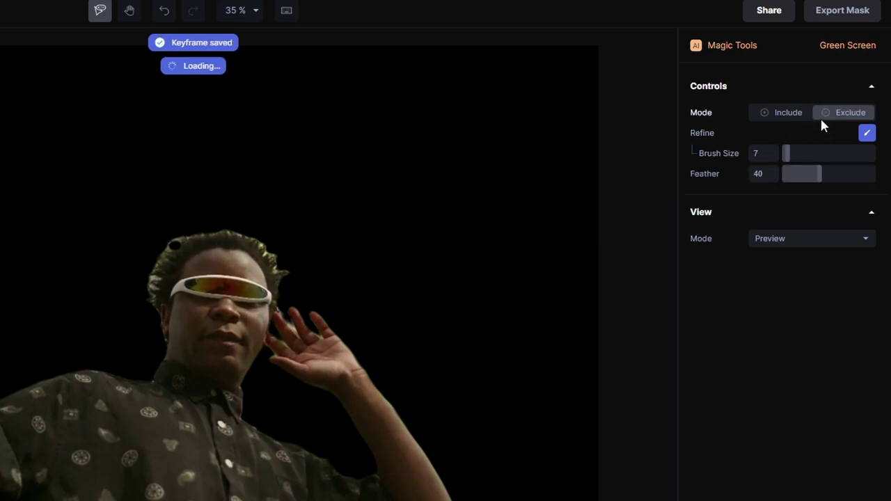
left_click(787, 117)
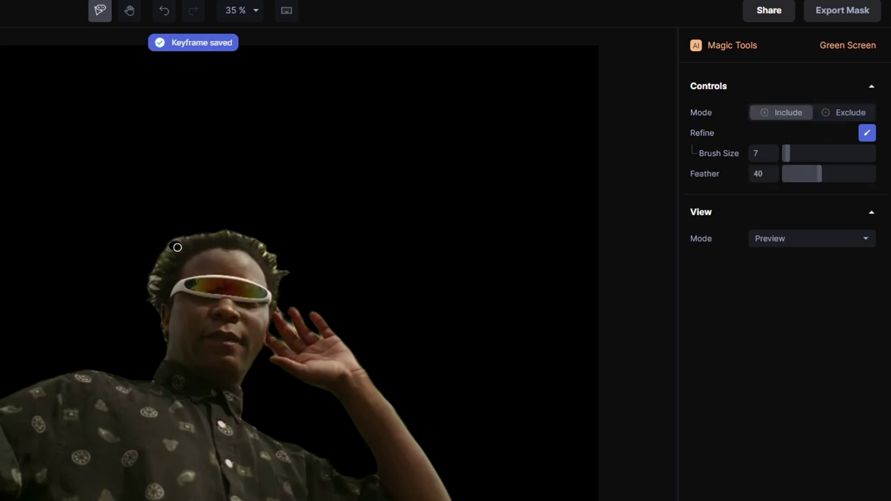
left_click(176, 247)
left_click(174, 246)
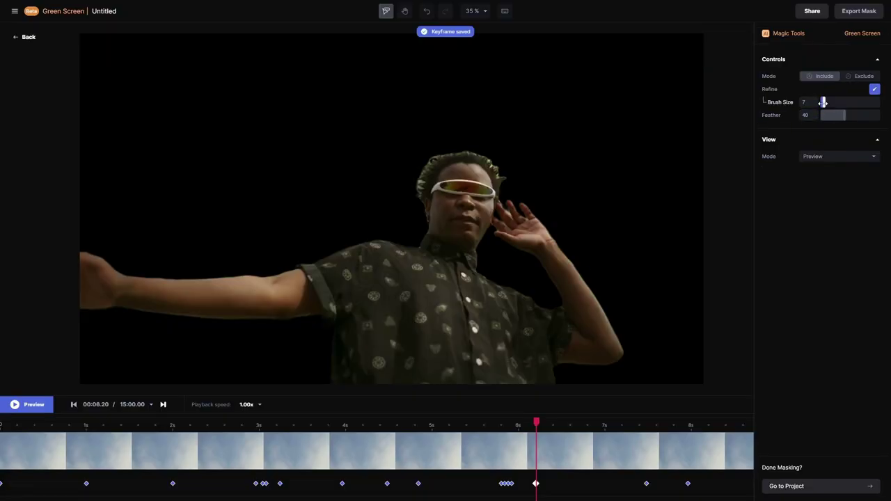
left_click_drag(827, 102, 850, 103)
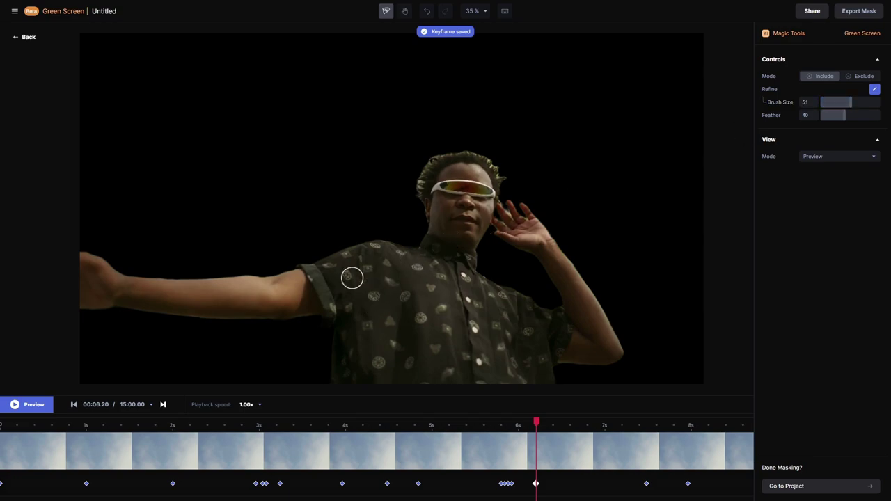
left_click_drag(851, 102, 822, 103)
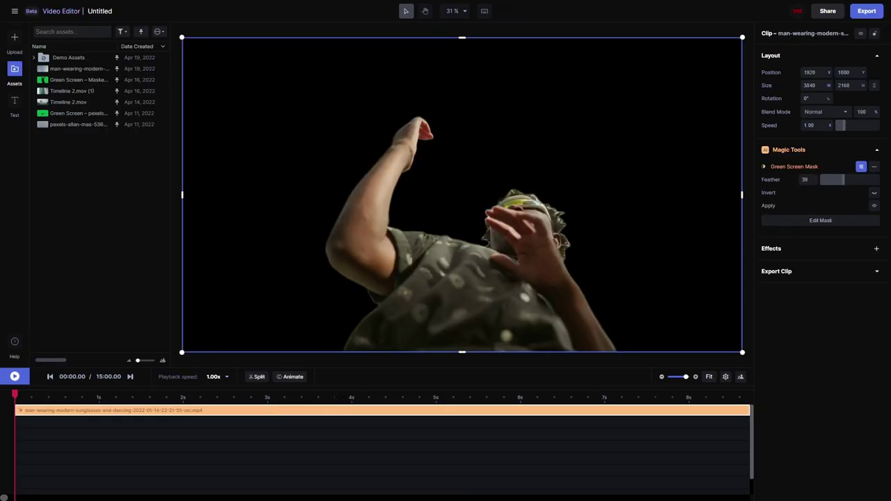
Preview several effects and give the dancer clip the 8bits effect at 0.50
left_click(876, 251)
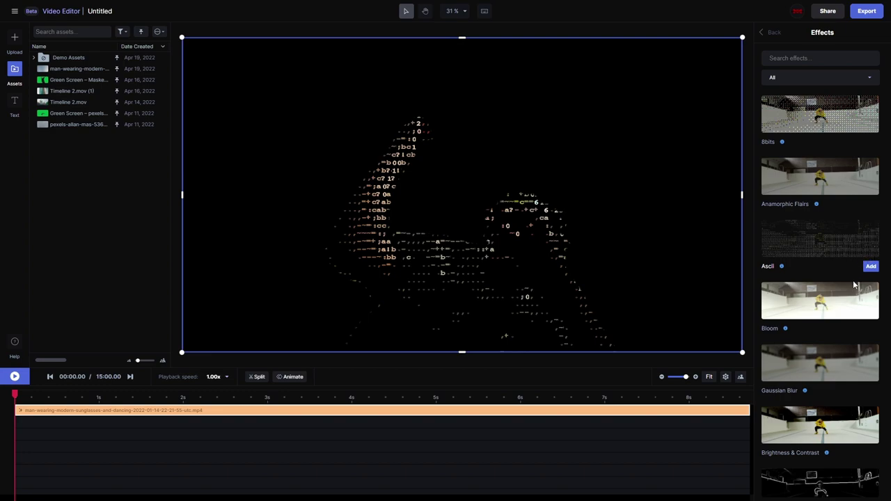
scroll(829, 265, "down", 5)
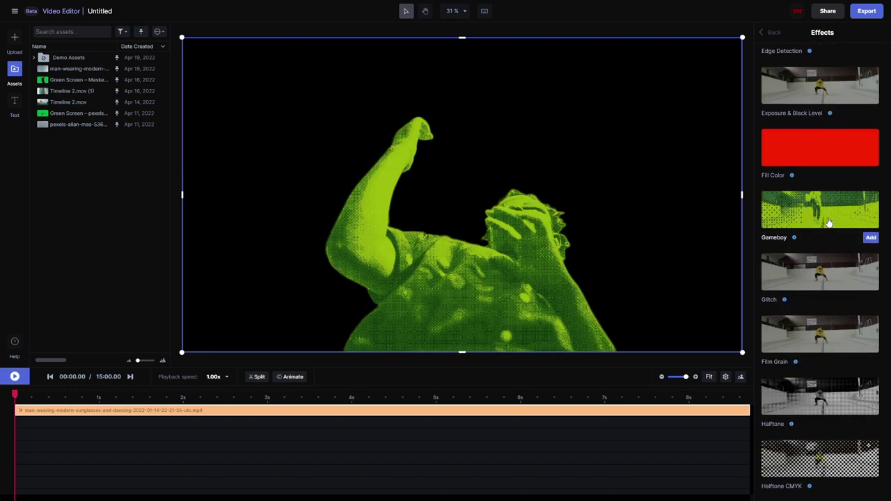
scroll(828, 219, "up", 4)
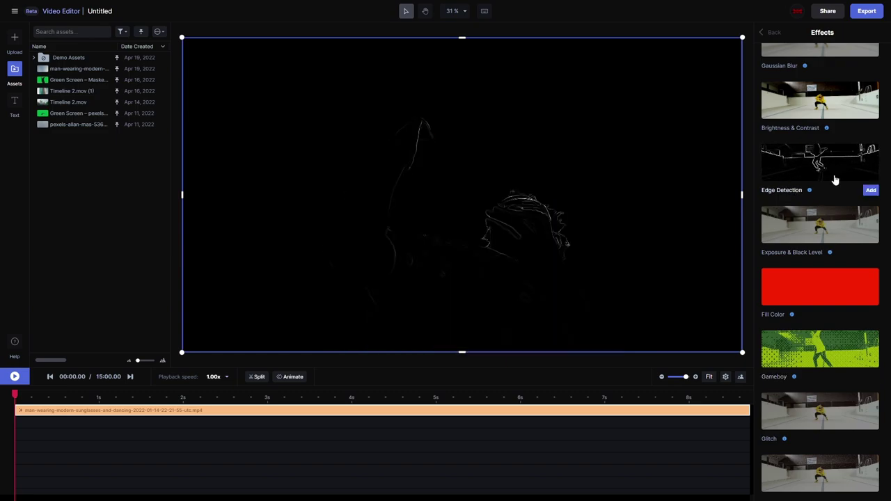
scroll(812, 327, "down", 3)
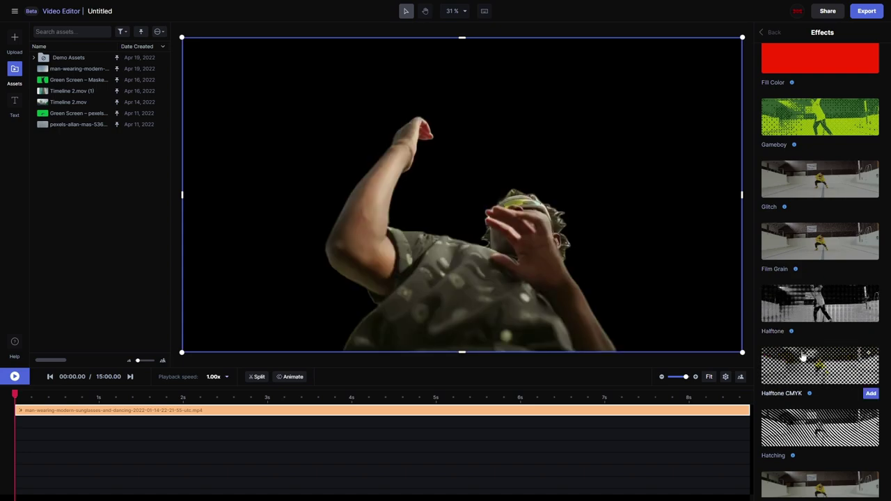
scroll(805, 348, "down", 7)
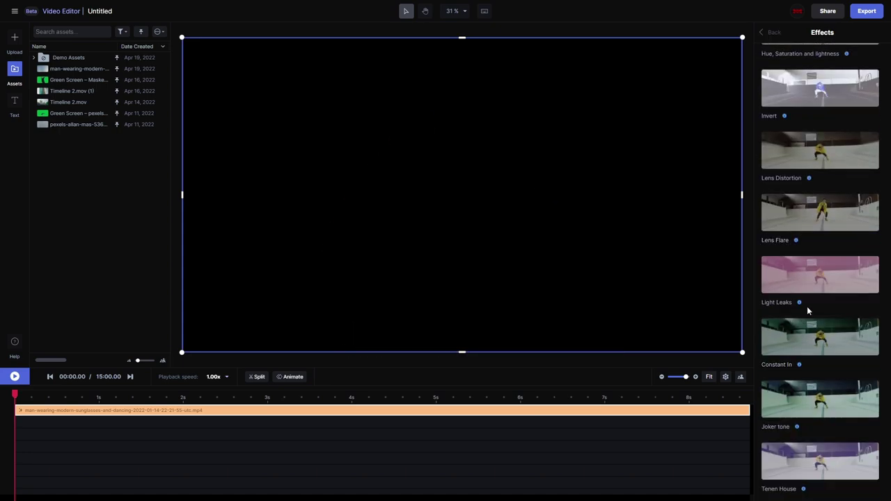
scroll(799, 307, "down", 1)
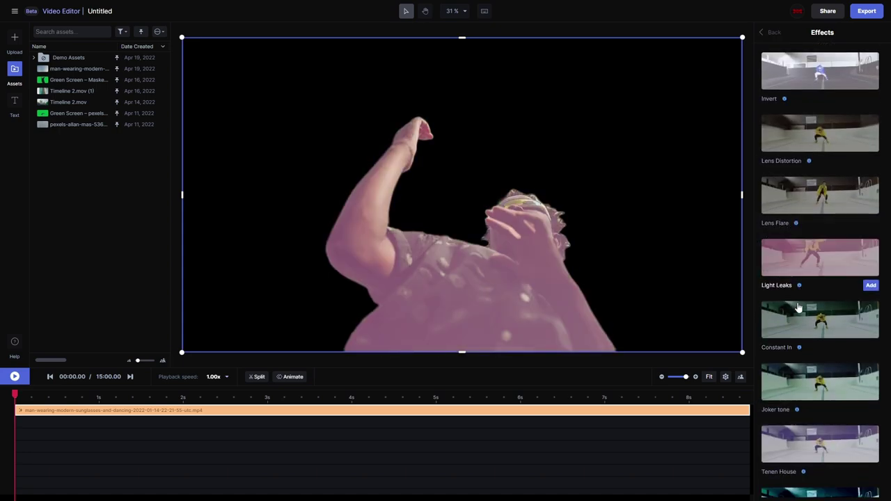
scroll(798, 308, "down", 6)
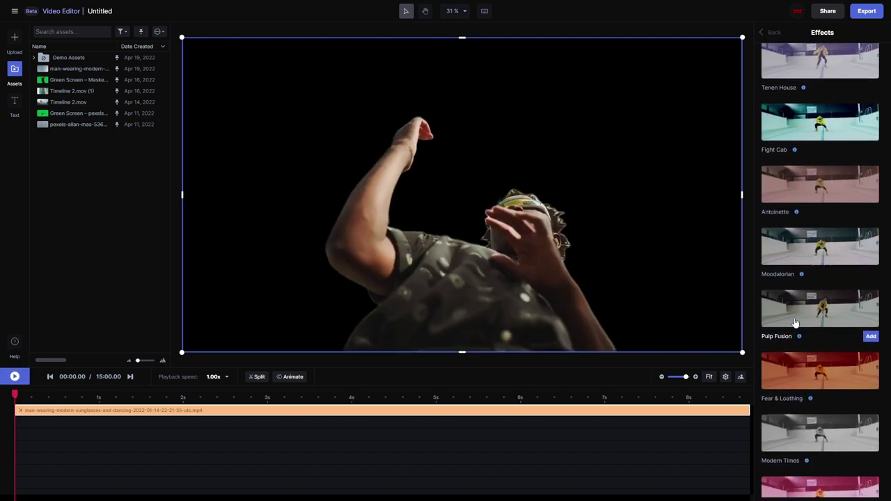
scroll(795, 324, "down", 5)
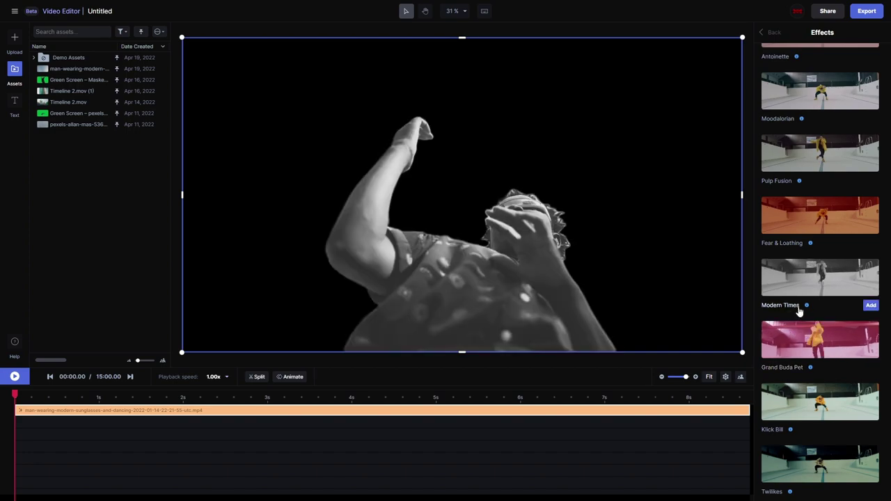
scroll(797, 311, "down", 7)
Set the 8bits clip's Position X to 1083 and Size W to 5200
scroll(801, 312, "down", 4)
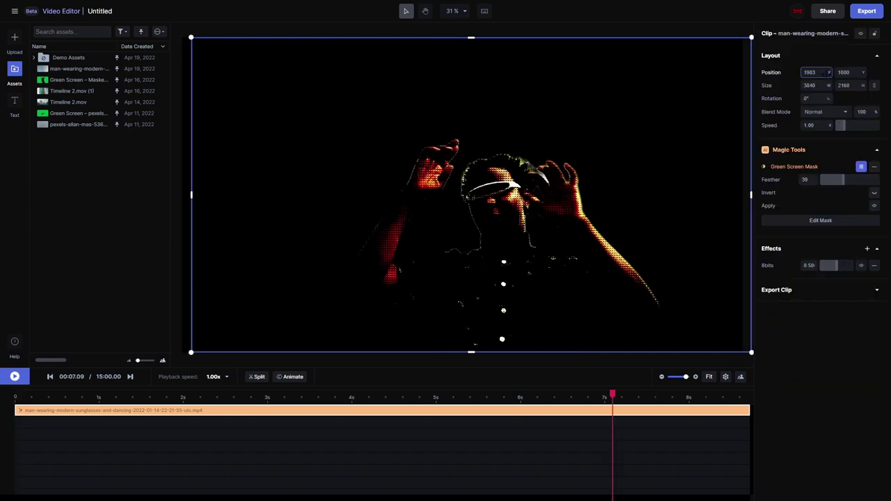
type("1083")
key("Tab")
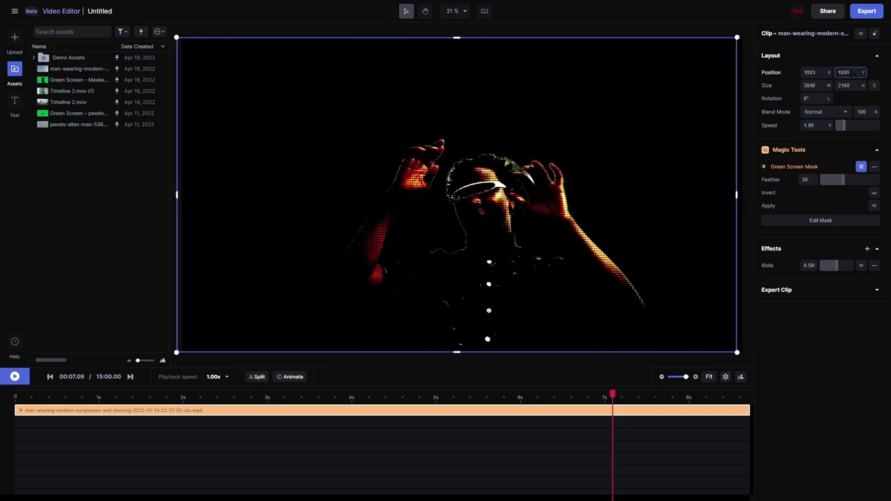
type("5200")
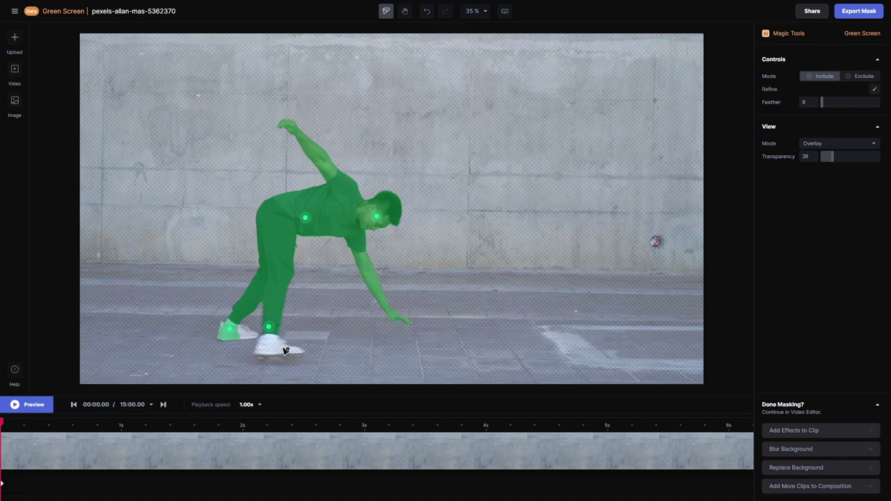
Add both white shoes to the dancer's mask and play back the masked clip
left_click(284, 351)
left_click(293, 354)
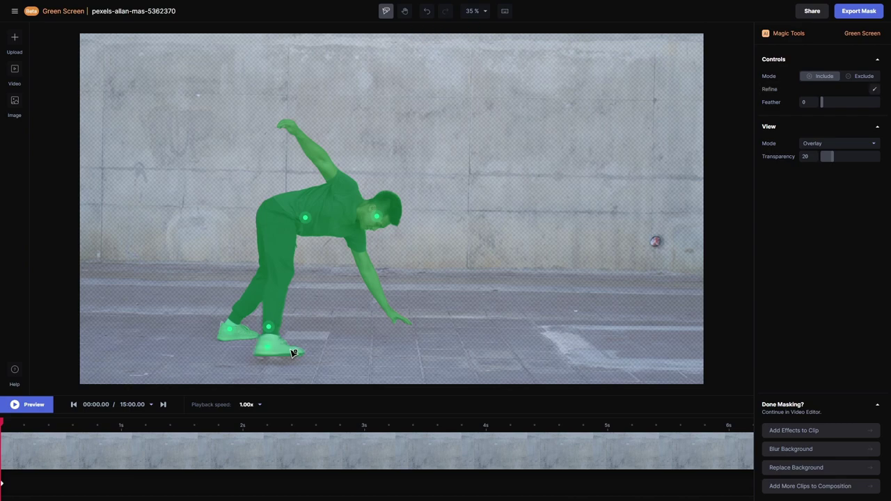
left_click(26, 407)
Switch the mask view to Alpha Channel and play the matte to check it
left_click(833, 149)
left_click(831, 195)
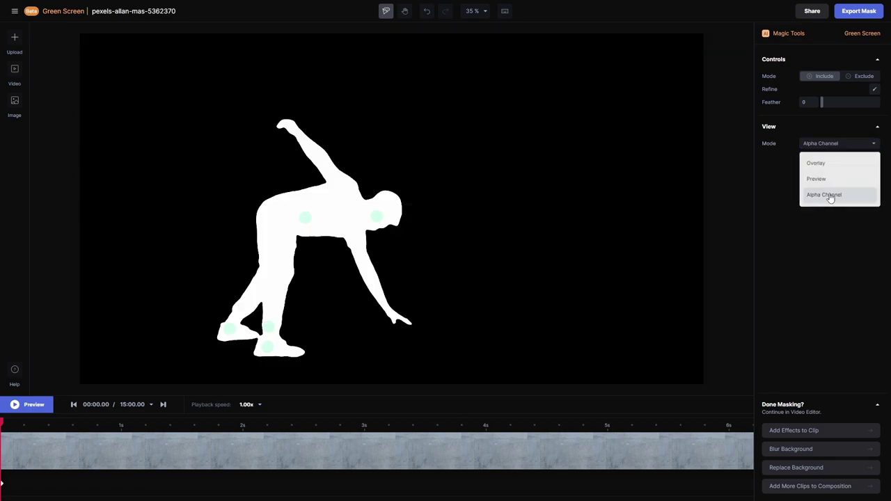
left_click(34, 411)
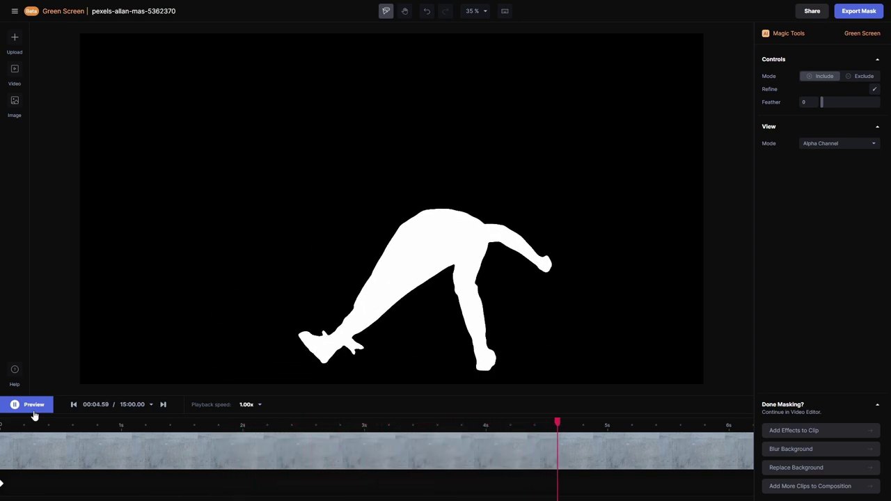
left_click(34, 410)
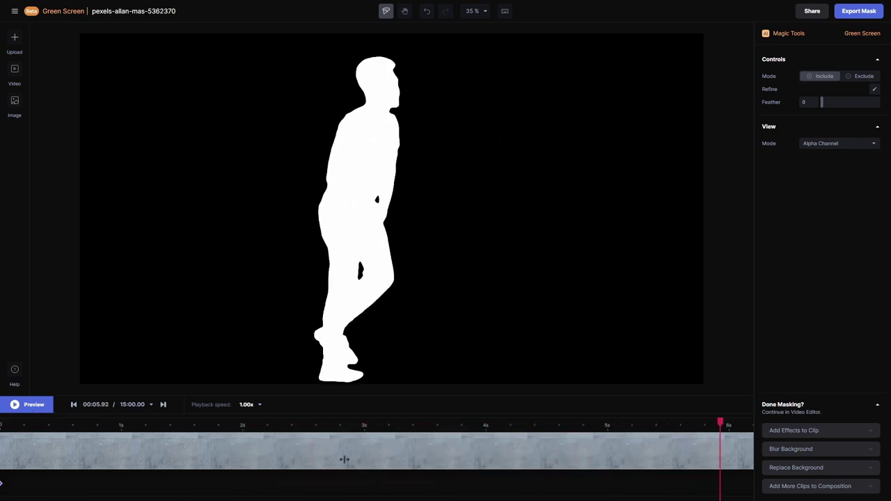
Add a mask point on the dancer's cap at 00:05.56 and check the matte through 6 seconds
key("Left")
key("Left")
key("Left")
key("Left")
key("Left")
key("Left")
key("Left")
key("Left")
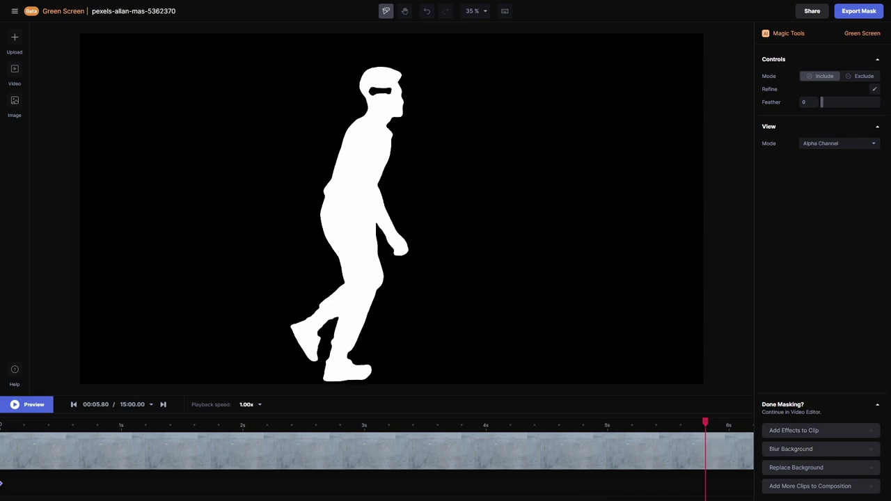
key("Left")
key("Left")
key("Left")
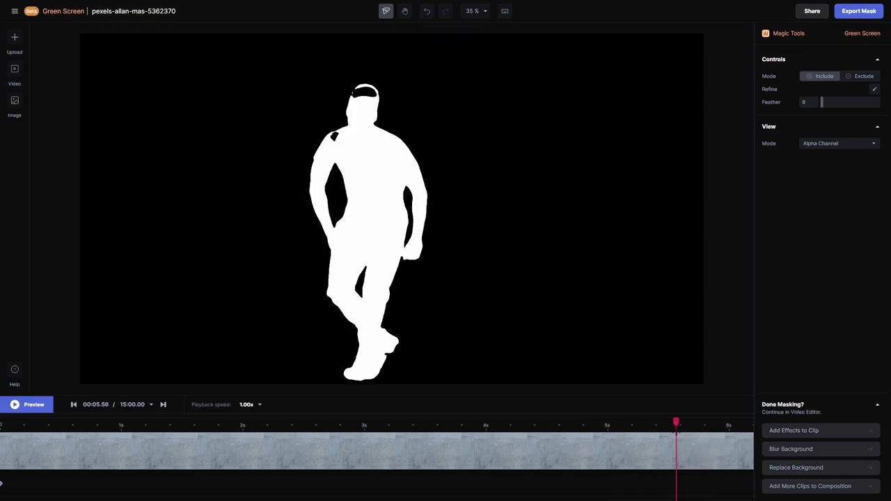
key("Left")
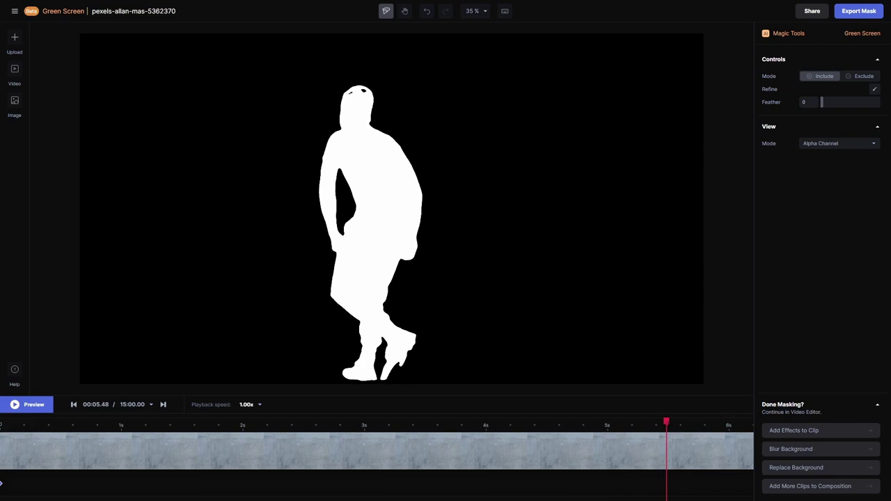
key("Right")
key("Right")
key("Right")
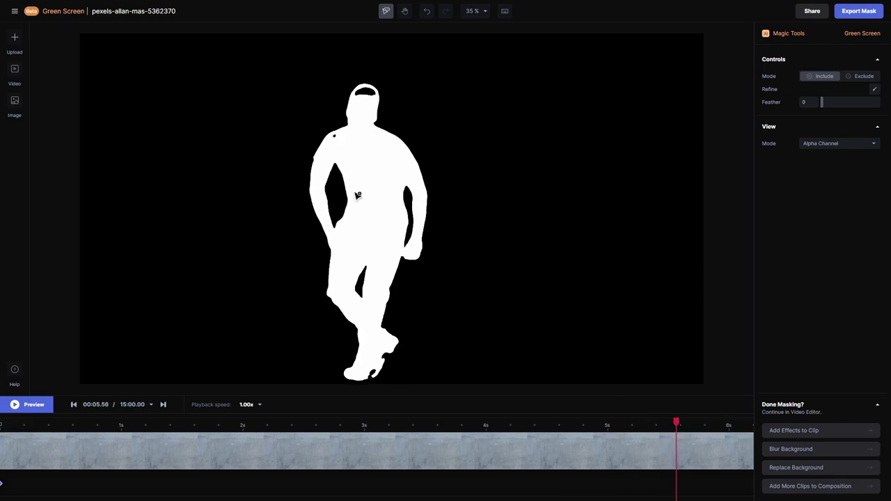
left_click(368, 95)
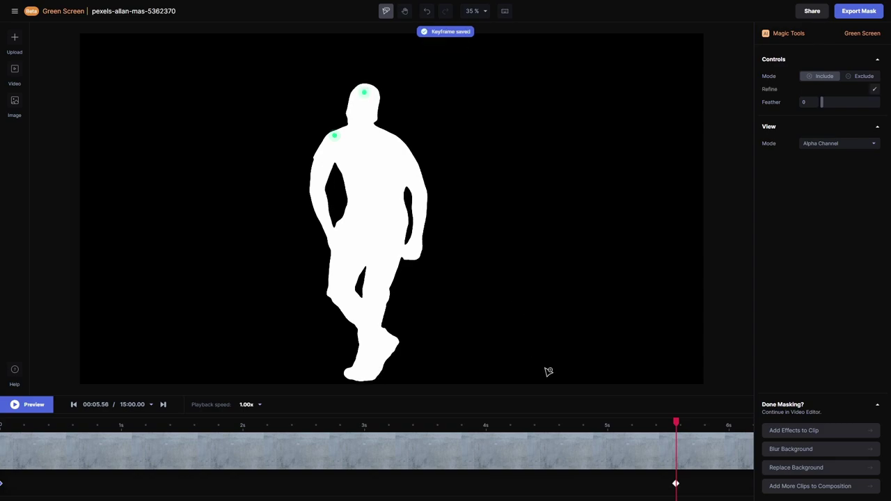
key("Right")
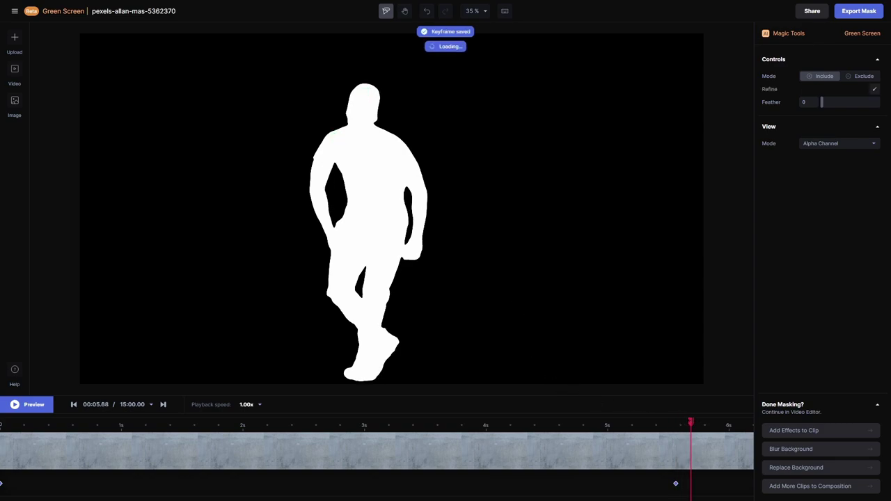
key("Right")
key("Right")
key("Right")
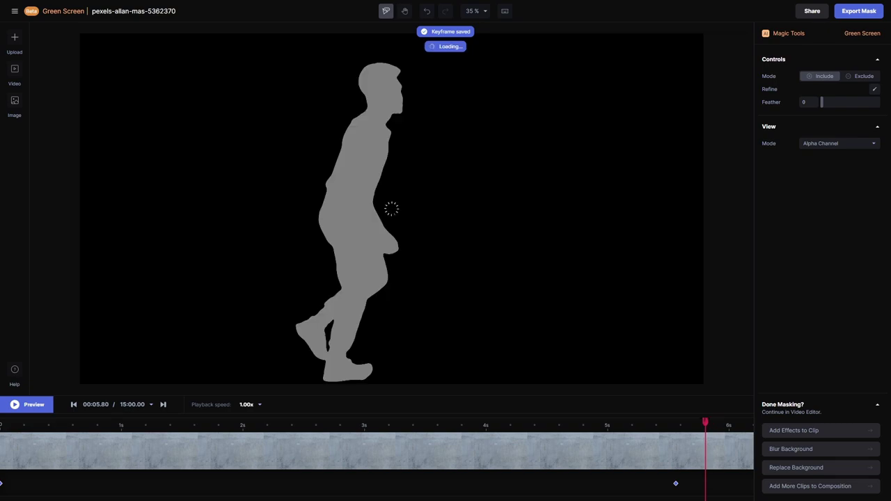
key("Left")
key("Left")
key("Right")
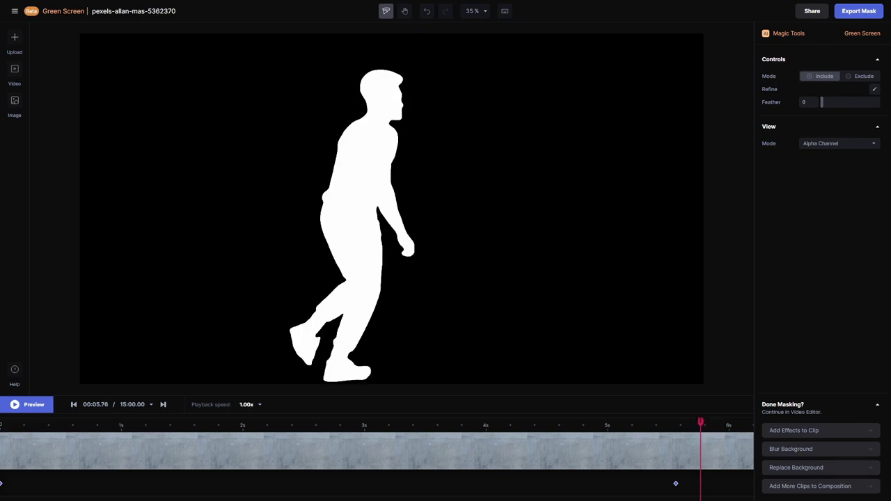
left_click_drag(700, 422, 743, 409)
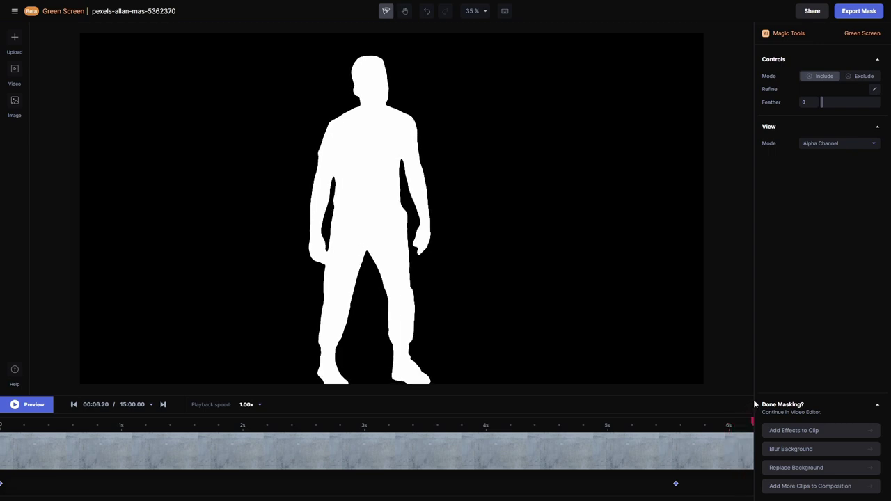
Switch View Mode to Preview and play the green-background dancer from the start
left_click(802, 146)
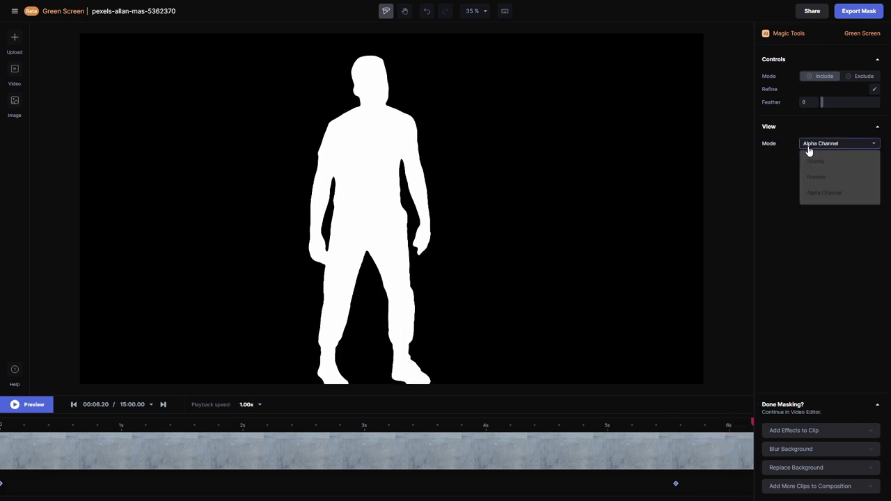
left_click(820, 182)
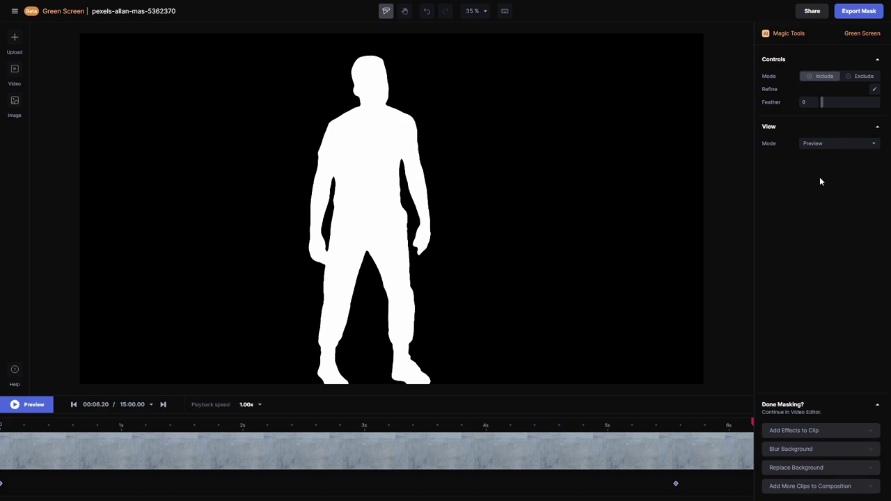
left_click(3, 434)
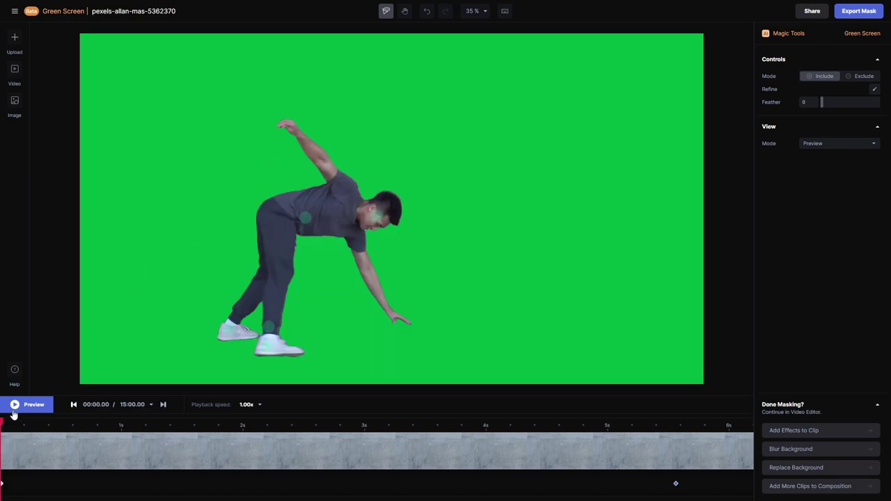
left_click(15, 406)
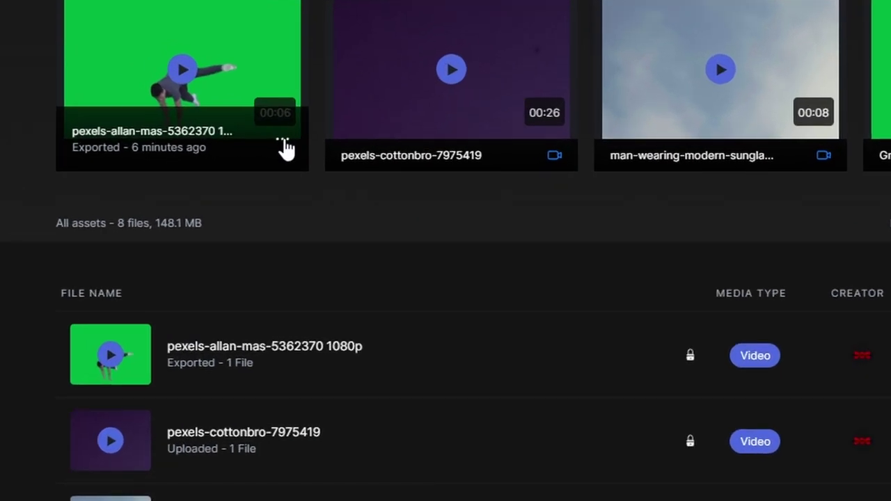
left_click(362, 165)
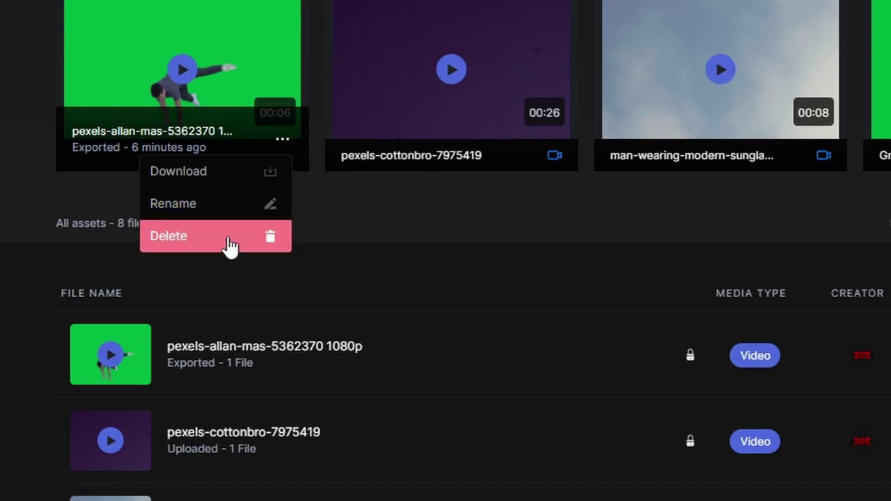
left_click(175, 171)
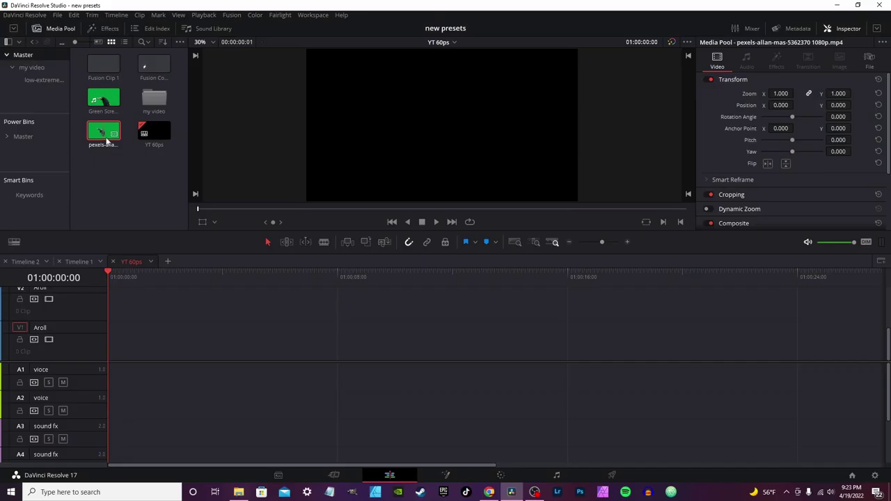
Place the green-screen dancer clip on the V1 track and play it back for review
left_click_drag(103, 132, 110, 342)
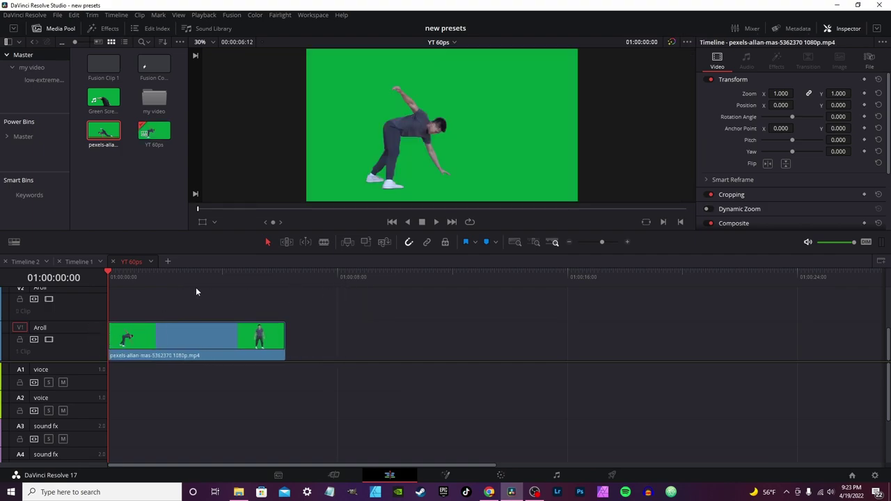
key("space")
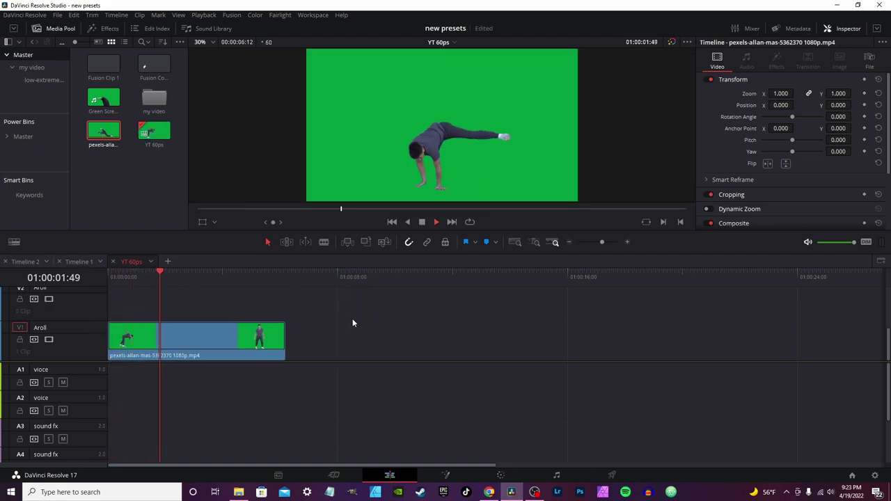
left_click(202, 346)
key("space")
left_click(130, 278)
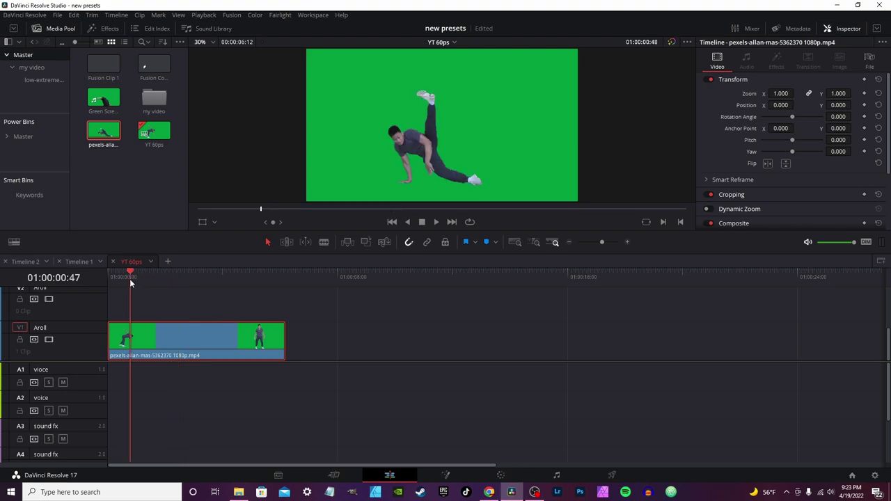
left_click_drag(130, 279, 116, 276)
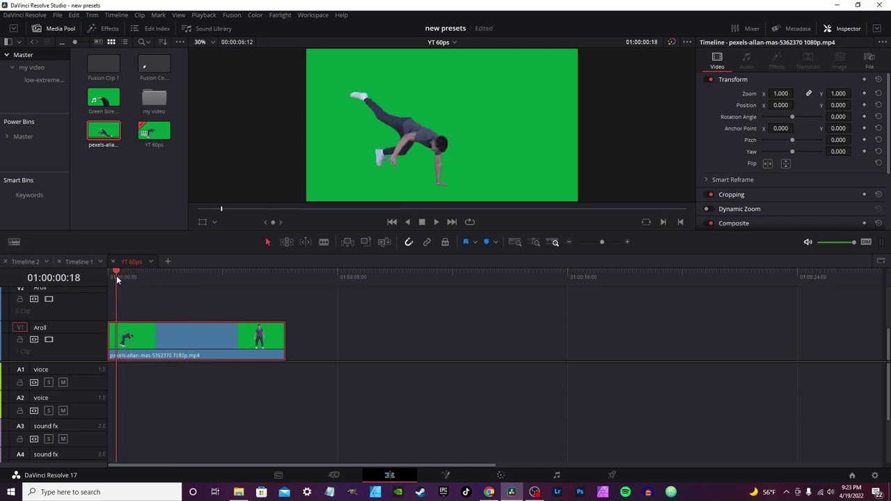
Find 3D Keyer in the Open FX effects and apply it to the dancer clip
left_click(104, 28)
scroll(21, 124, "down", 1)
left_click(22, 97)
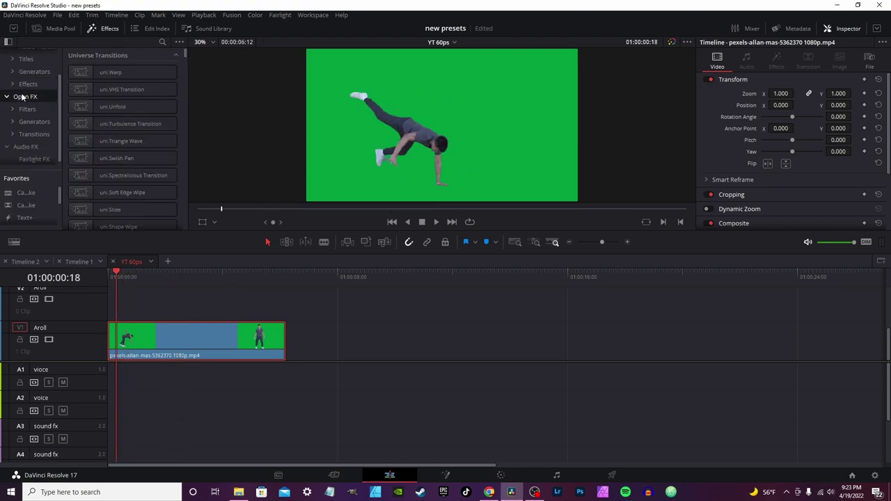
left_click(161, 41)
type("3d")
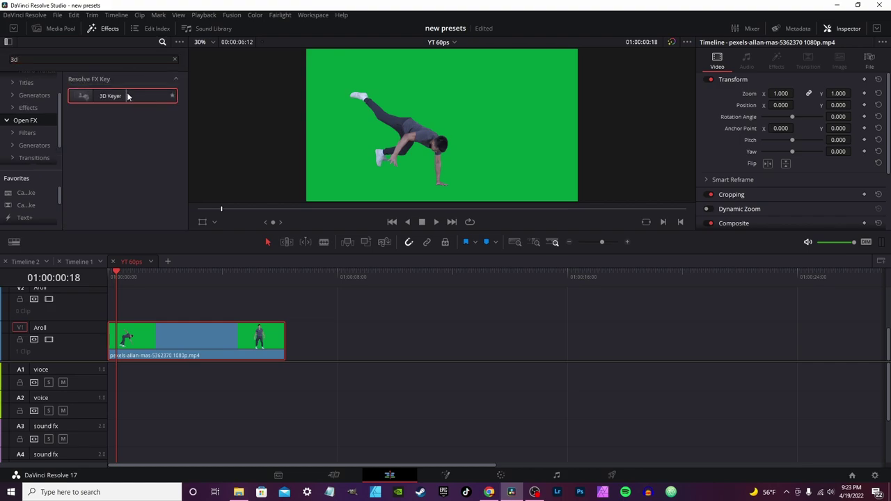
left_click_drag(127, 92, 179, 327)
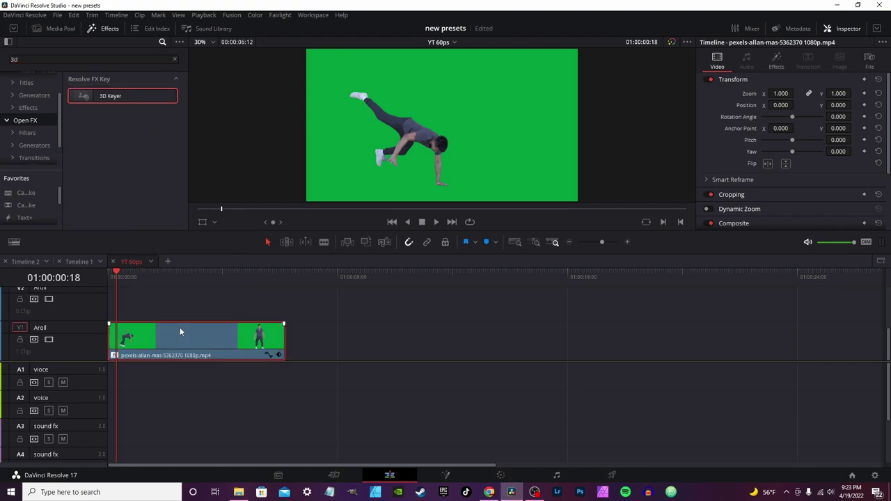
Turn on the Open FX Overlay and sample the green backdrop with the 3D Keyer picker
left_click(213, 221)
left_click(230, 272)
left_click(777, 61)
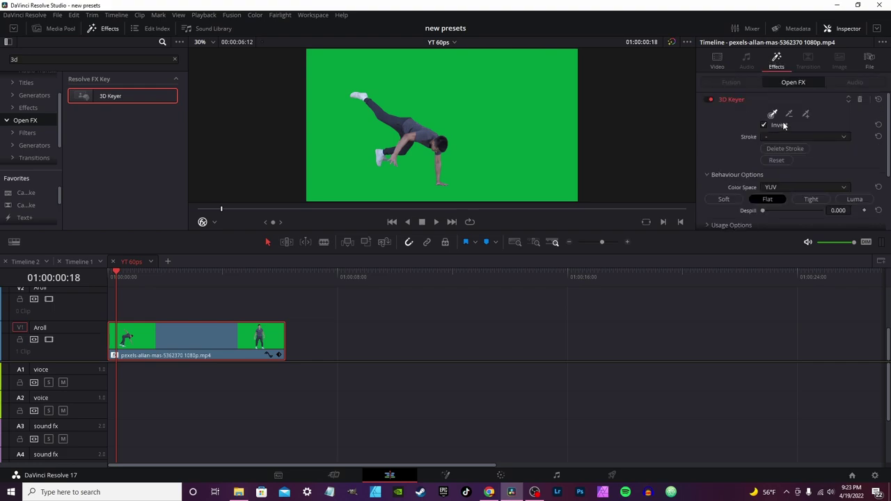
left_click(546, 88)
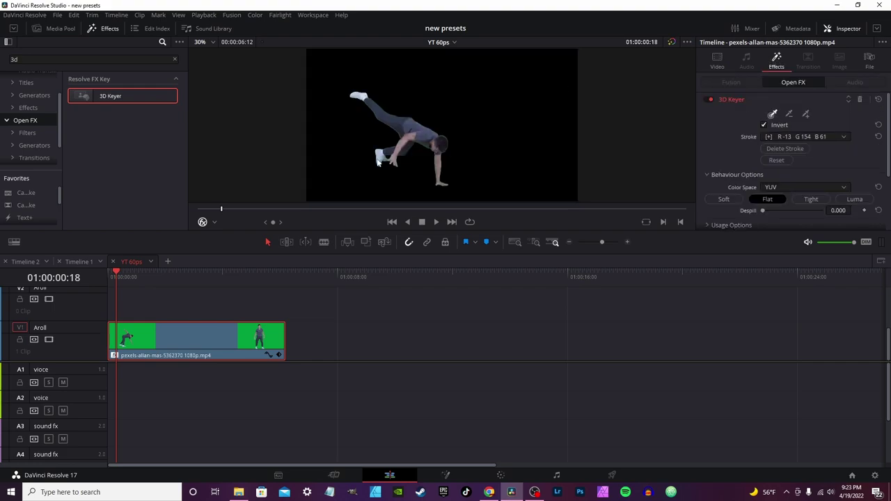
Play and scrub through the keyed clip near 5 seconds to inspect the dancer on black
key("space")
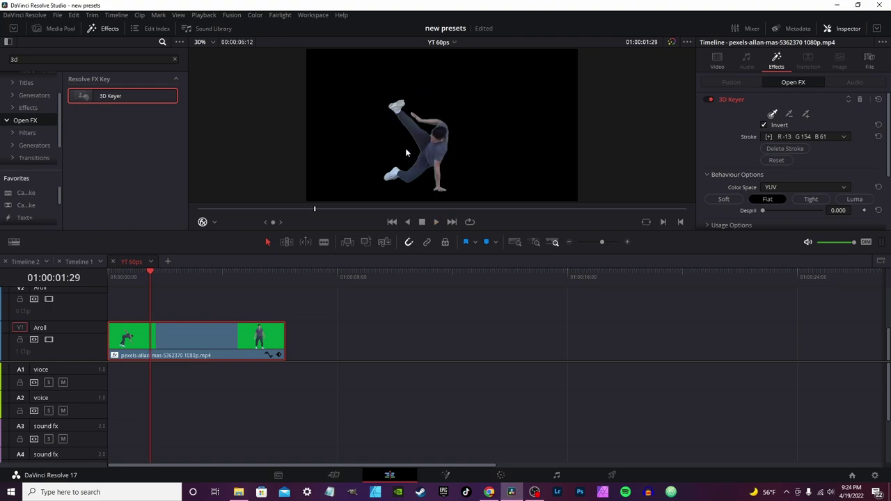
scroll(794, 167, "down", 2)
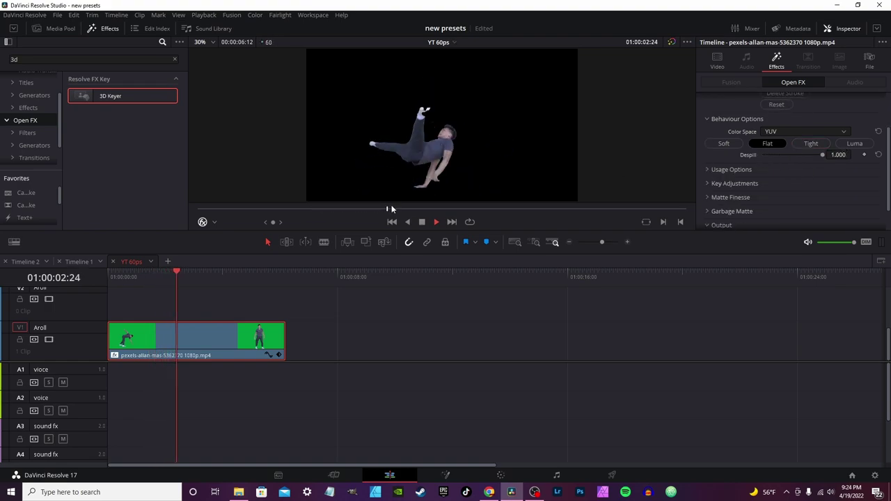
left_click(262, 277)
mouse_move(278, 284)
left_mouse_down()
mouse_move(255, 282)
mouse_move(266, 284)
left_mouse_up()
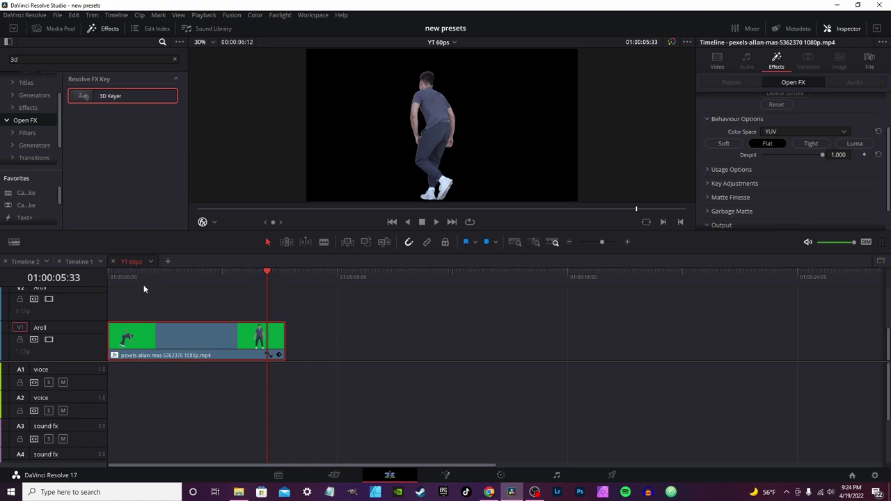
left_click_drag(199, 288, 179, 321)
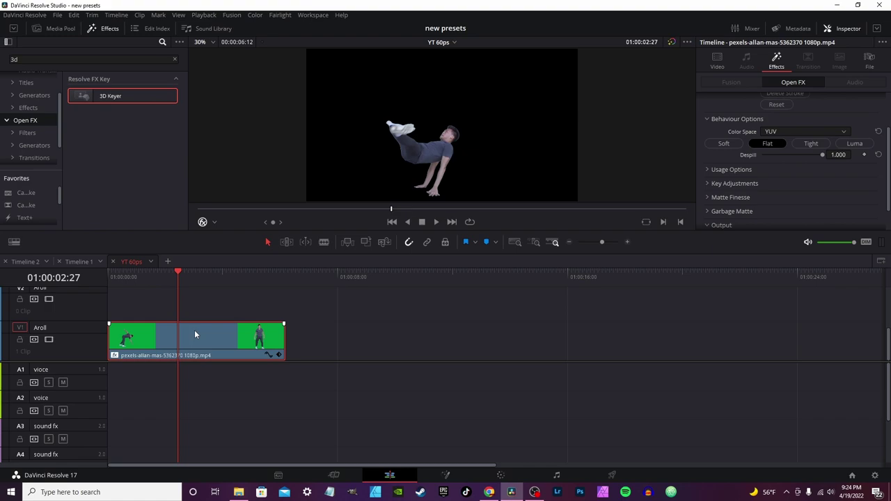